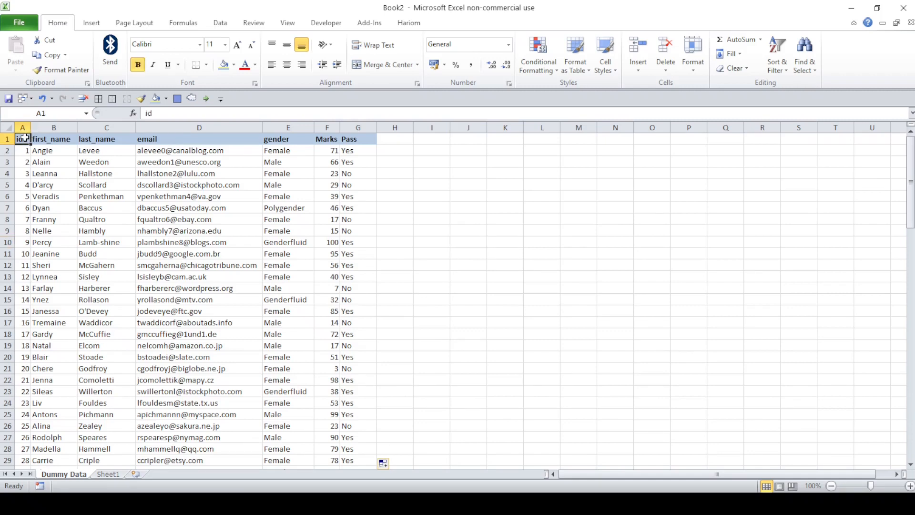
Turn on filtering for the whole student data table, A1:G101
key(ctrl+shift+Right)
key(ctrl+shift+Down)
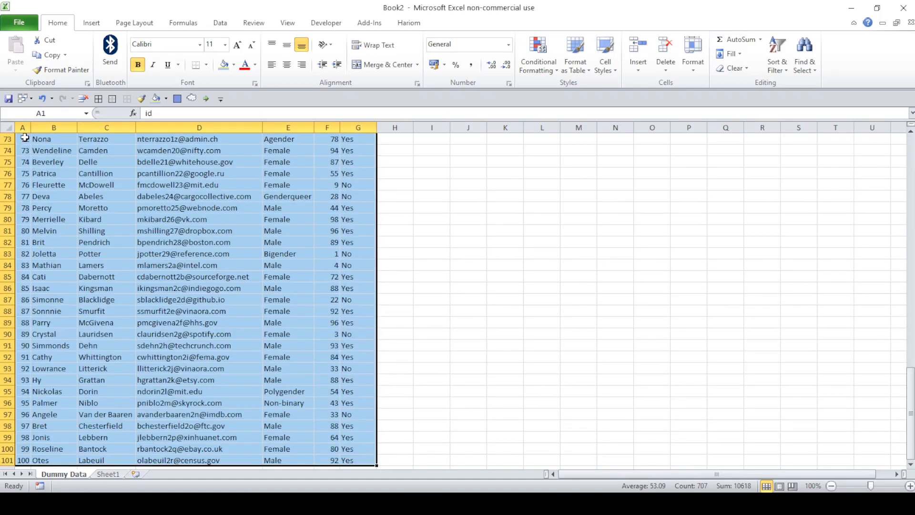
click(780, 72)
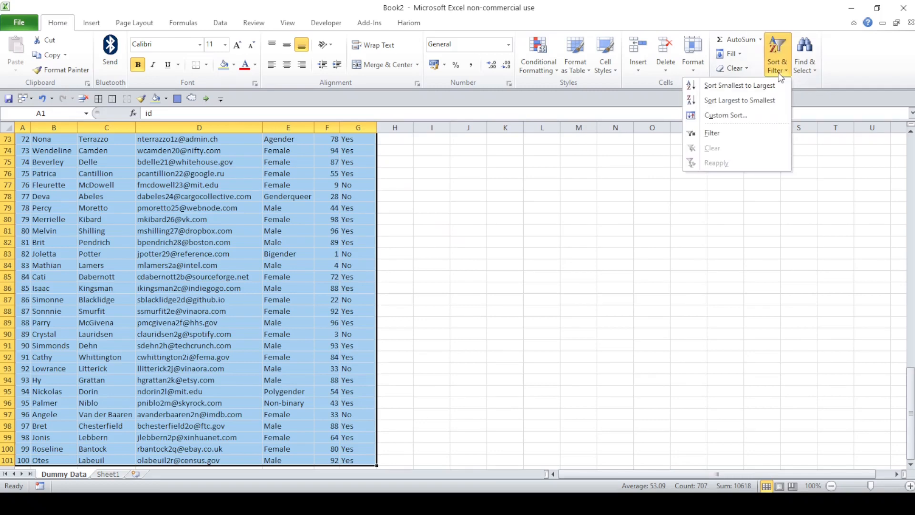
click(738, 135)
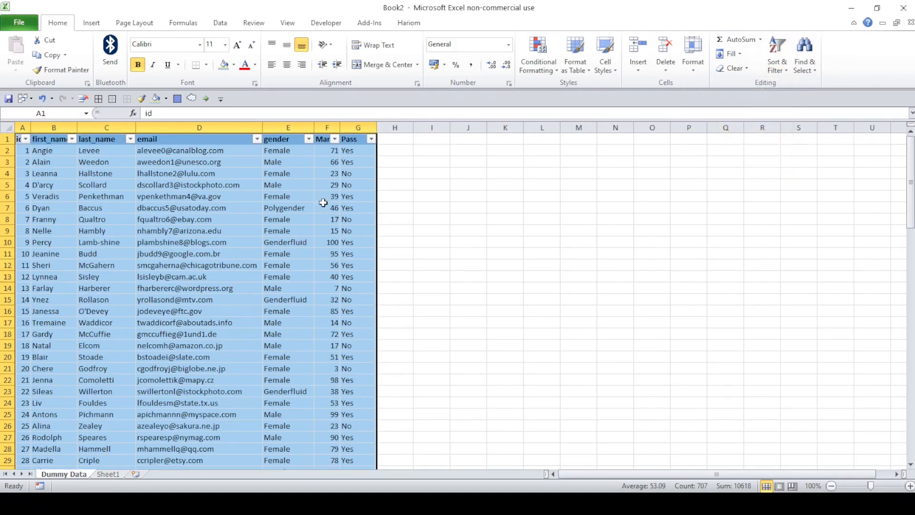
Filter the Pass column to show only the Yes records
click(369, 143)
click(372, 139)
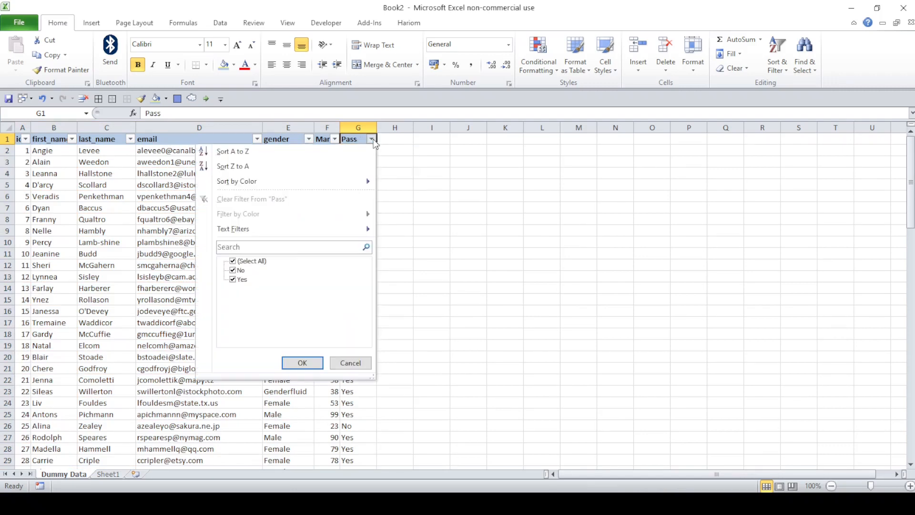
click(245, 262)
click(239, 279)
click(301, 364)
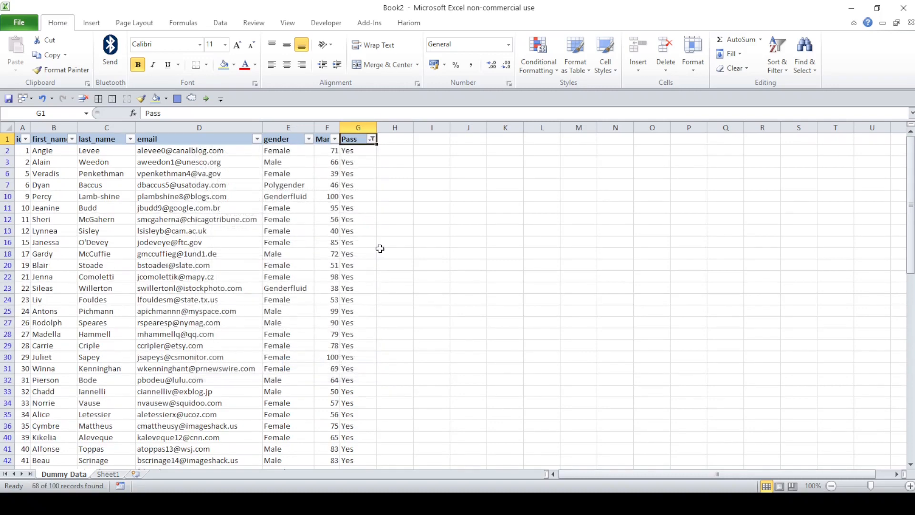
click(363, 127)
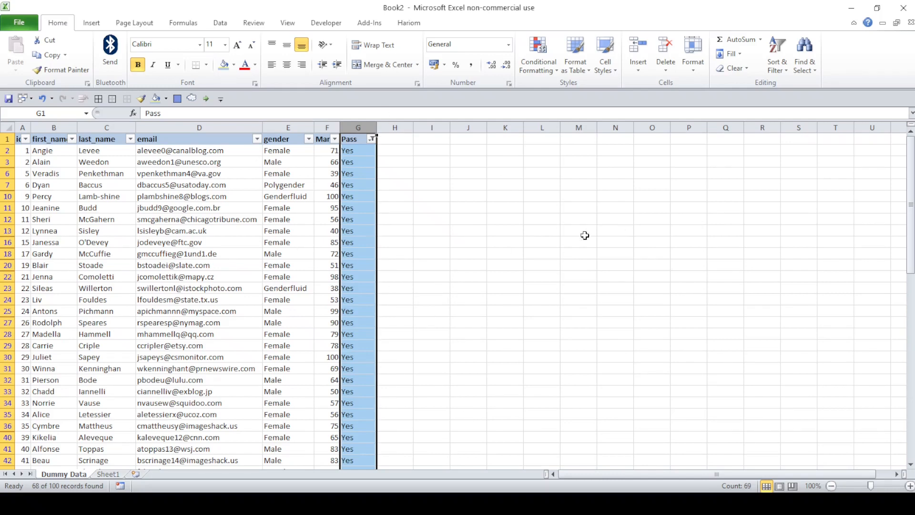
drag(3, 162, 6, 173)
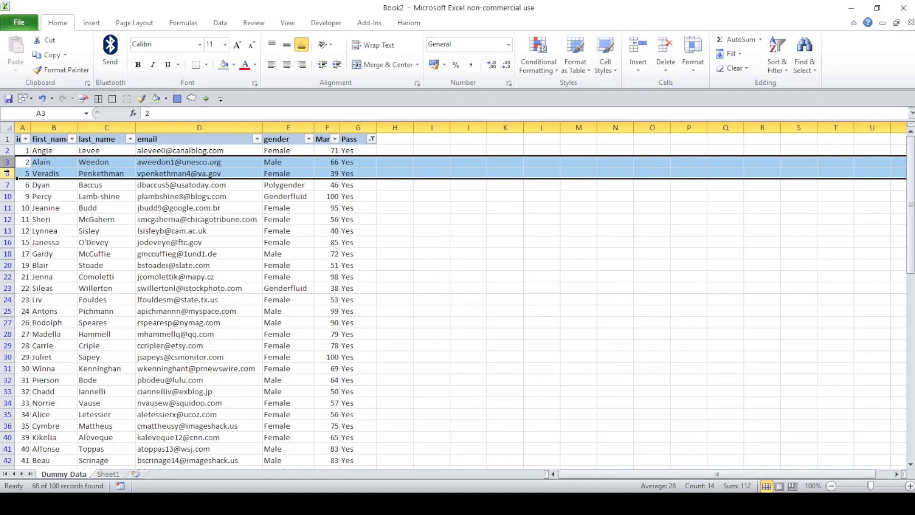
click(363, 283)
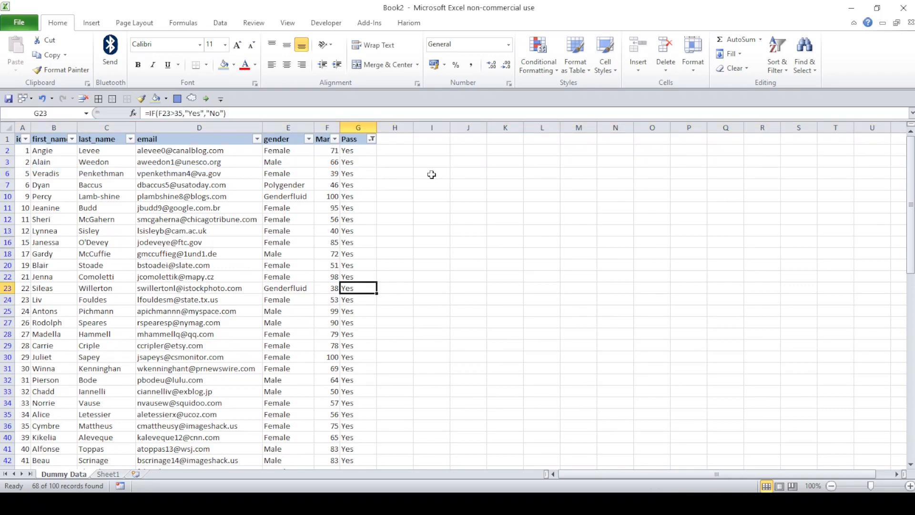
click(349, 118)
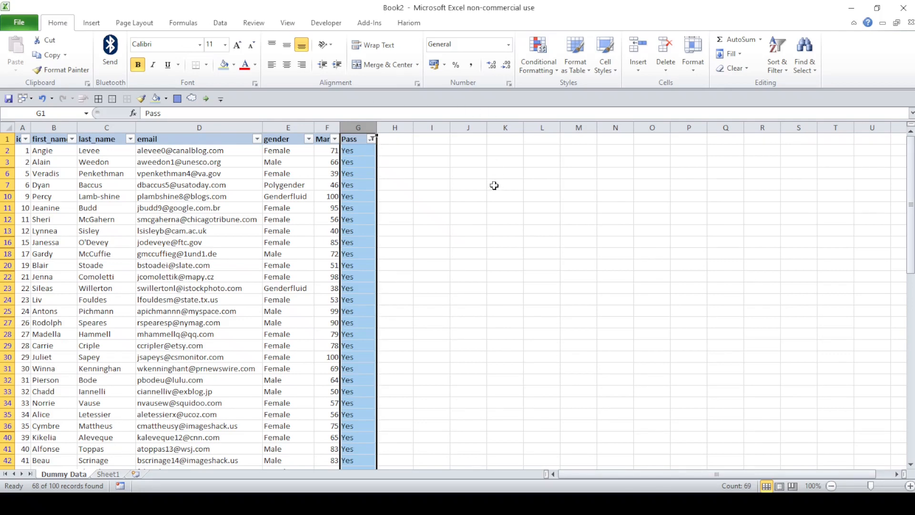
drag(8, 161, 7, 173)
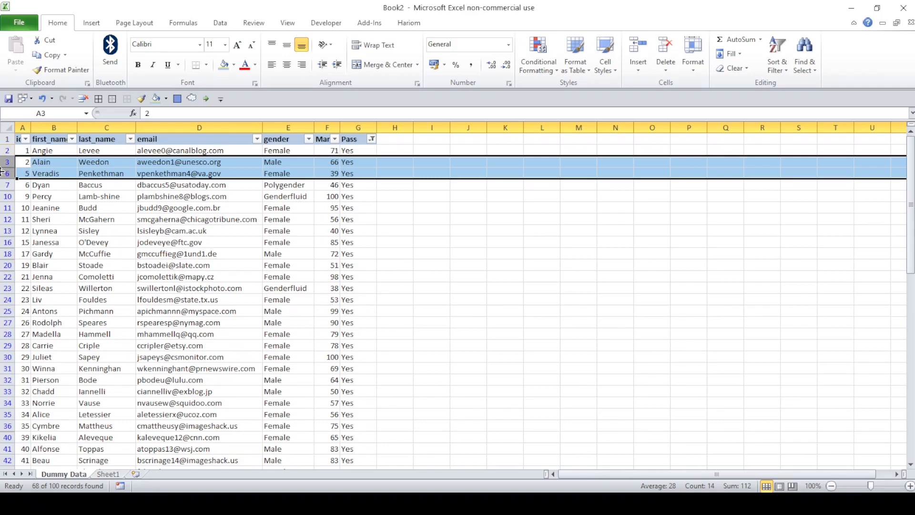
click(452, 228)
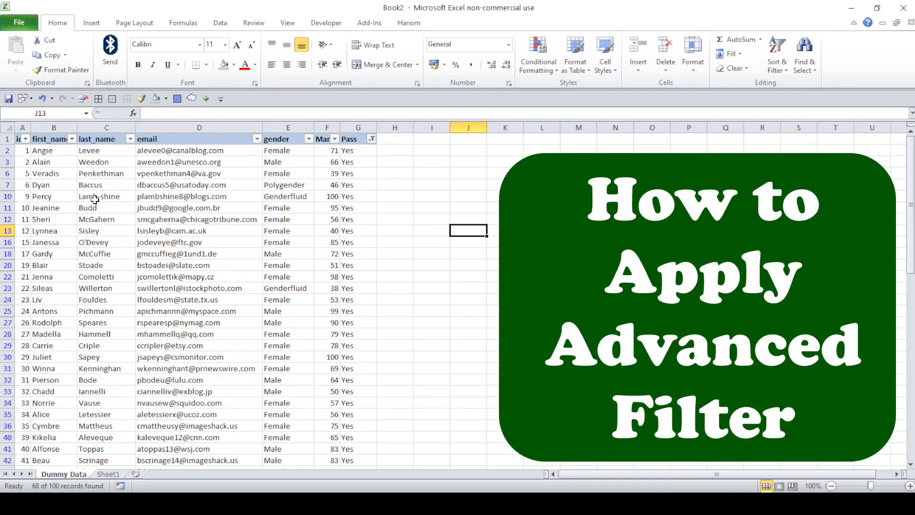
Copy the header row A1:G1 and paste it starting at cell I1
click(17, 139)
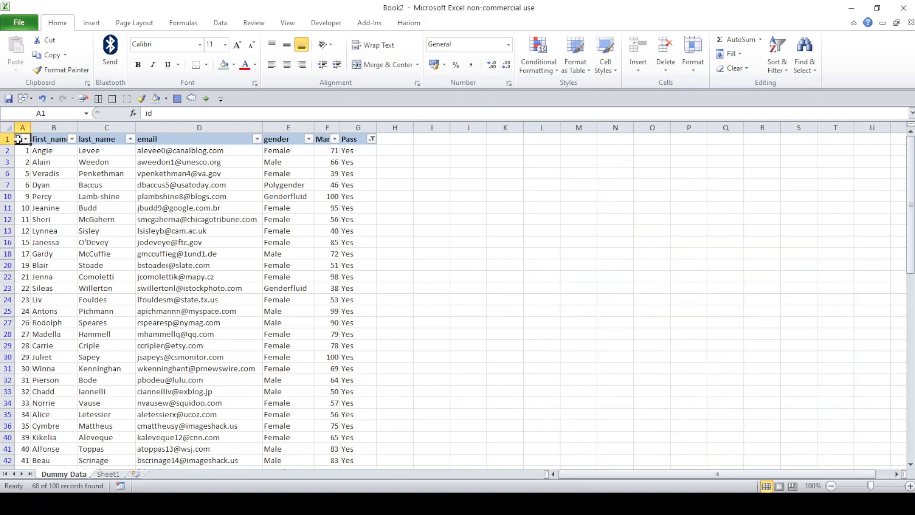
drag(18, 139, 351, 140)
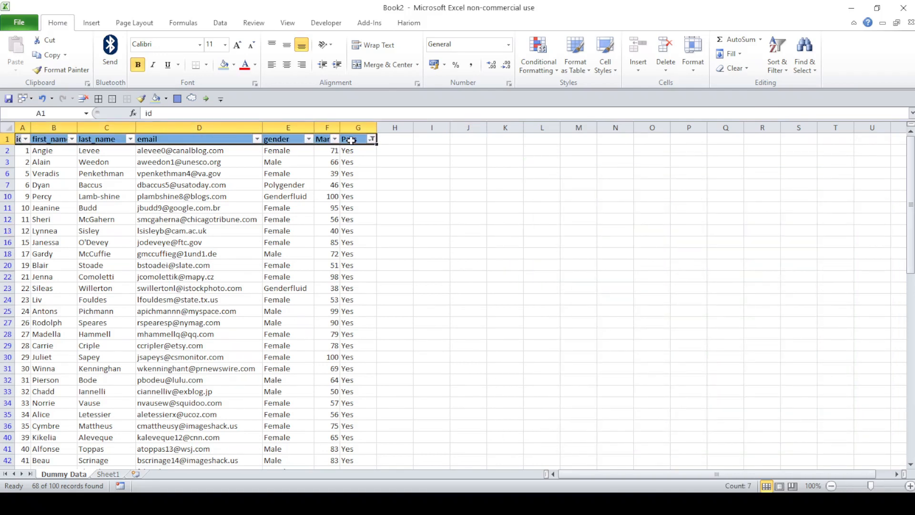
key(ctrl+c)
click(420, 140)
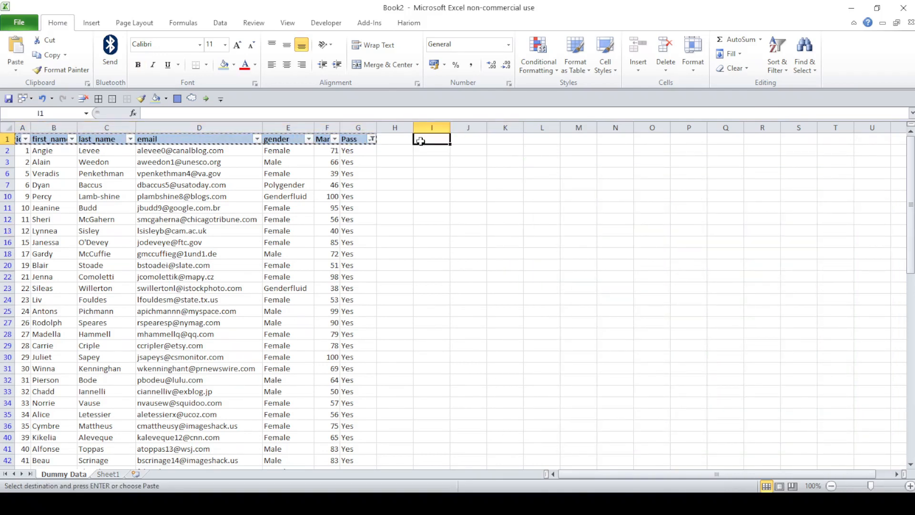
key(ctrl+v)
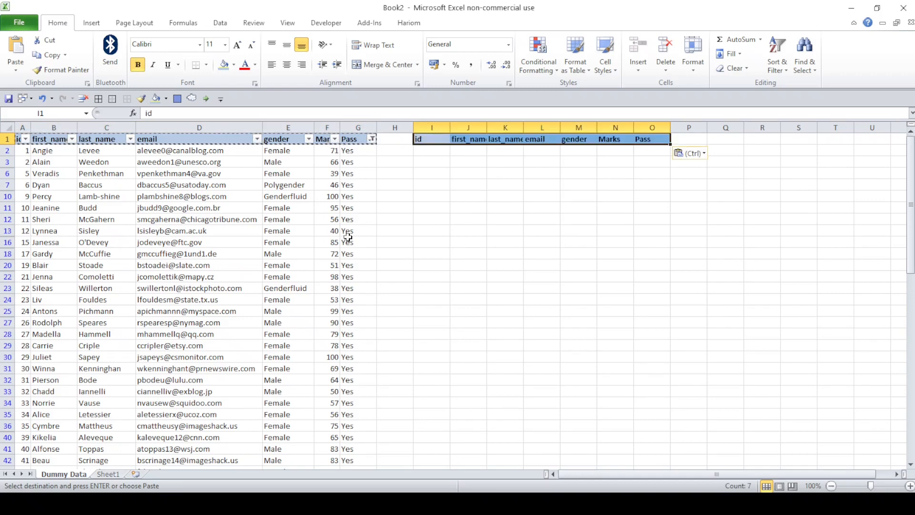
Enter Yes as the criterion under the copied Pass header in cell O2
click(350, 150)
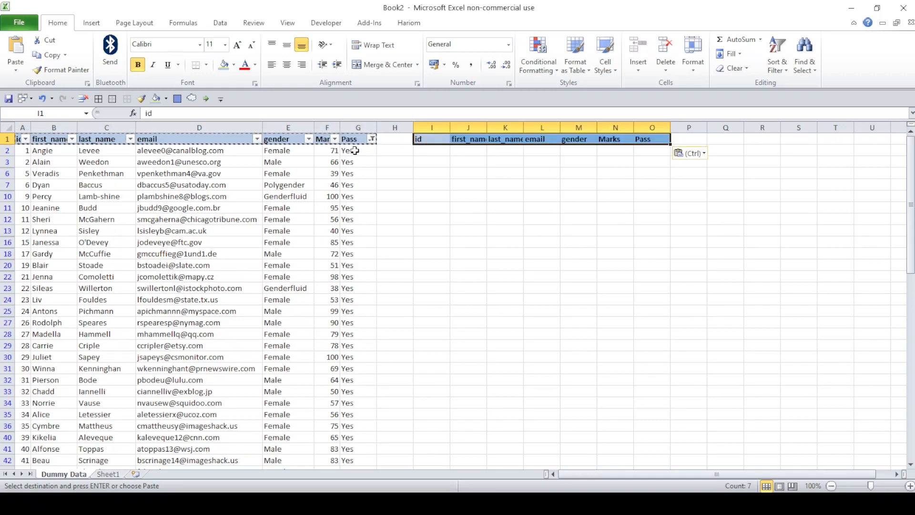
click(354, 124)
click(347, 150)
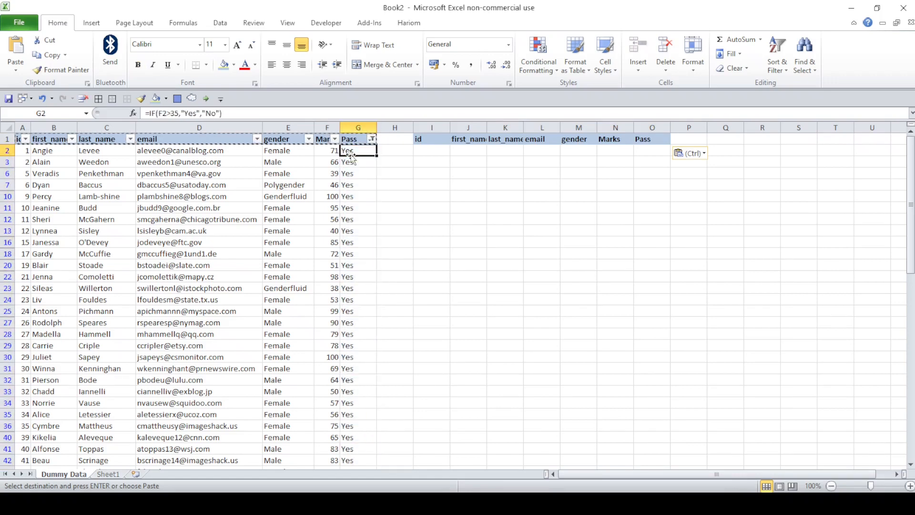
click(647, 149)
key(Return)
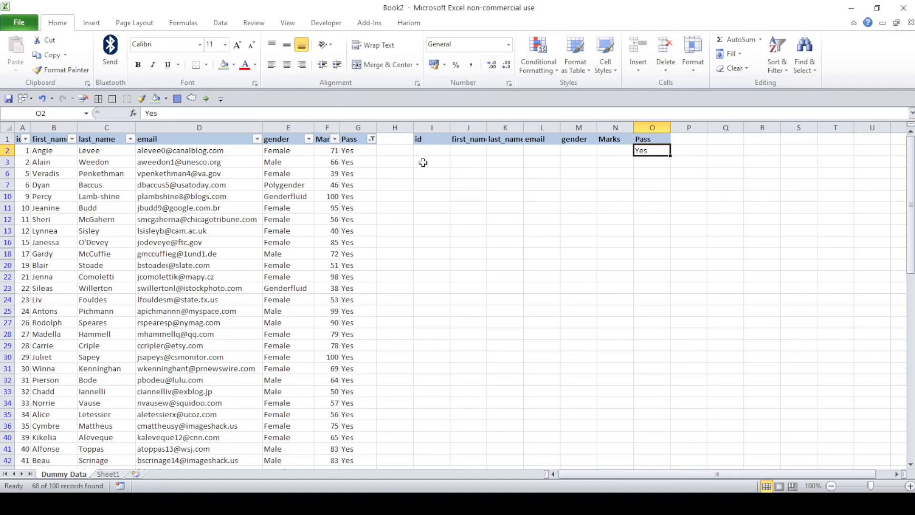
click(221, 23)
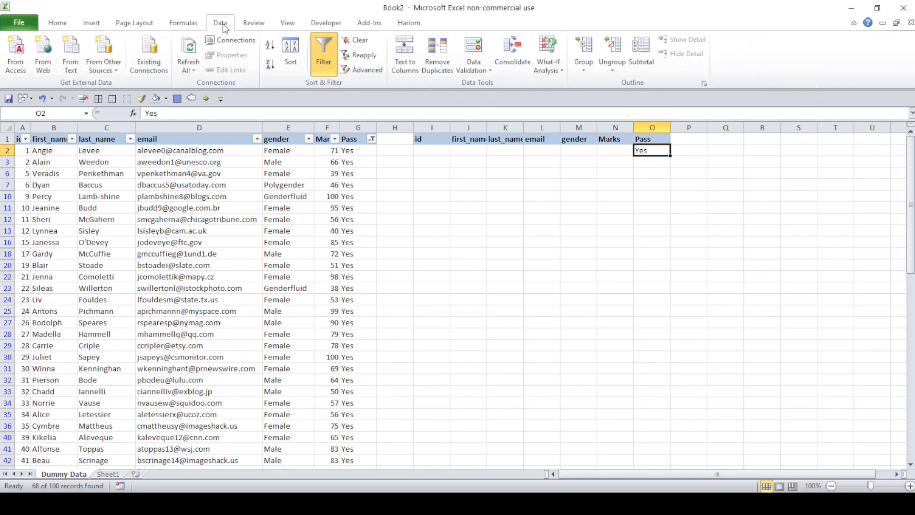
click(364, 70)
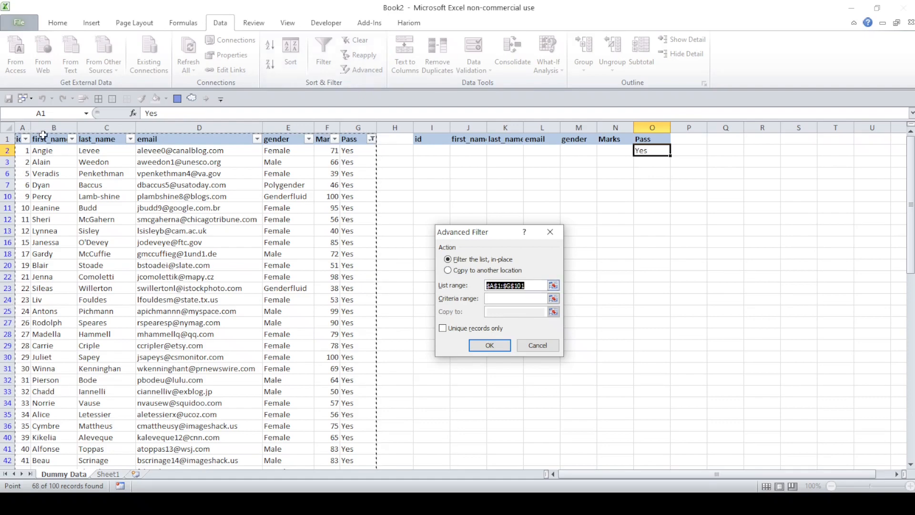
scroll(261, 404, down, 4)
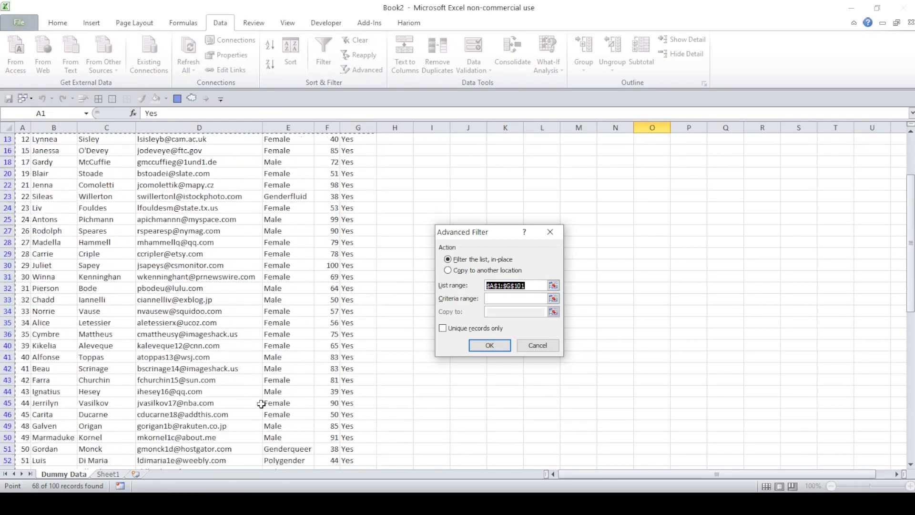
scroll(261, 404, down, 3)
scroll(264, 398, up, 6)
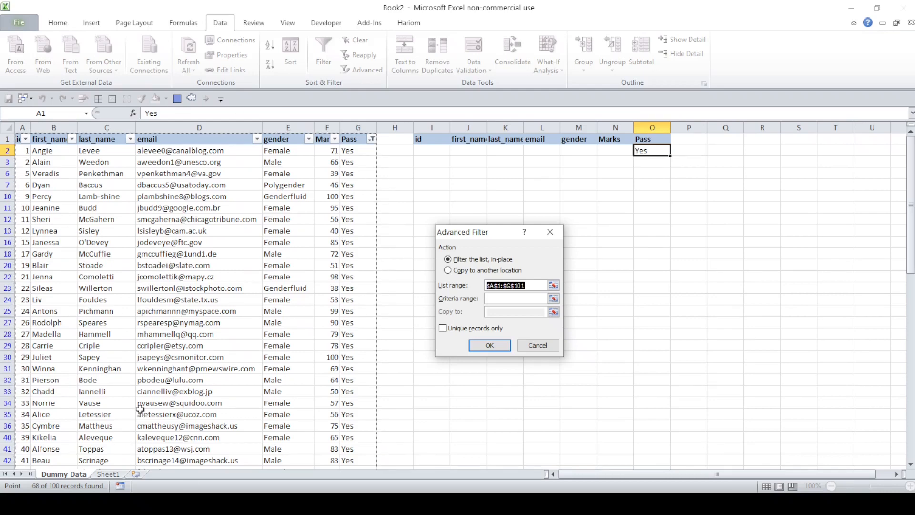
click(371, 141)
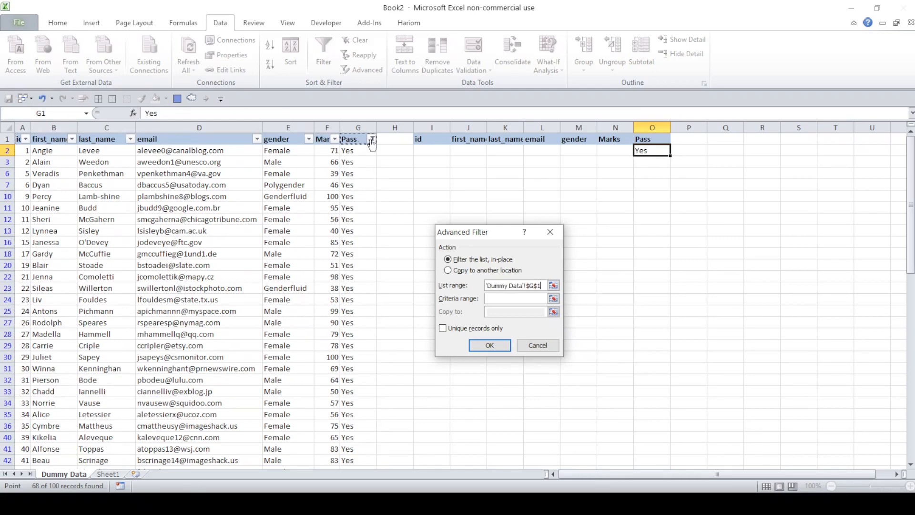
click(537, 345)
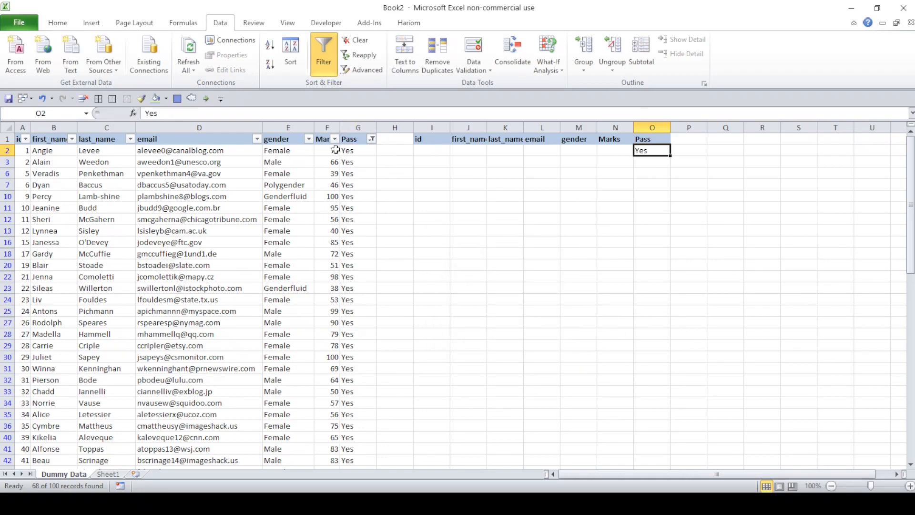
Reset the Pass column filter to select all values so every record is included
click(371, 139)
click(234, 261)
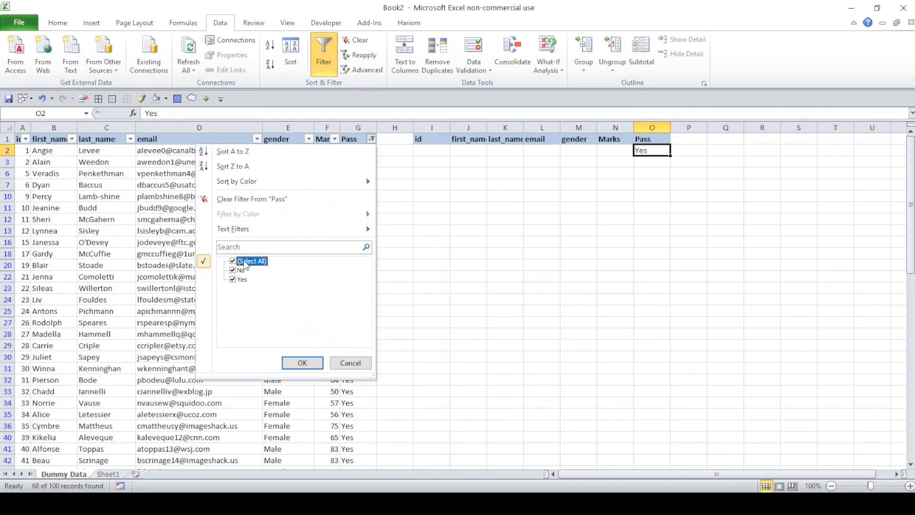
click(300, 362)
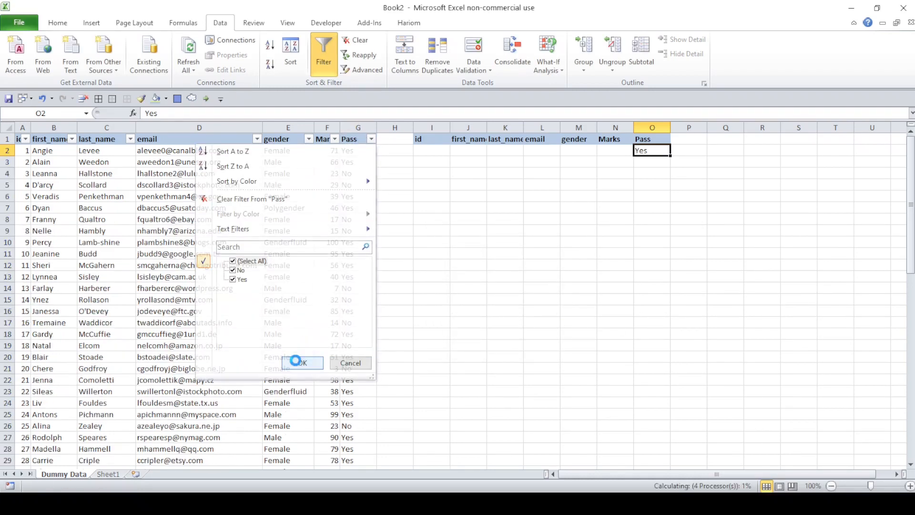
click(507, 274)
Turn off filtering on the student data table
click(322, 139)
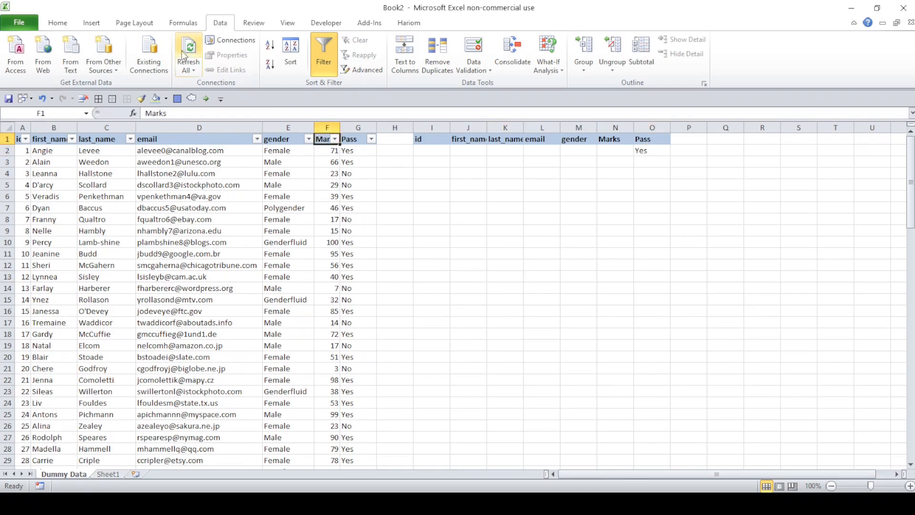
click(57, 22)
click(784, 52)
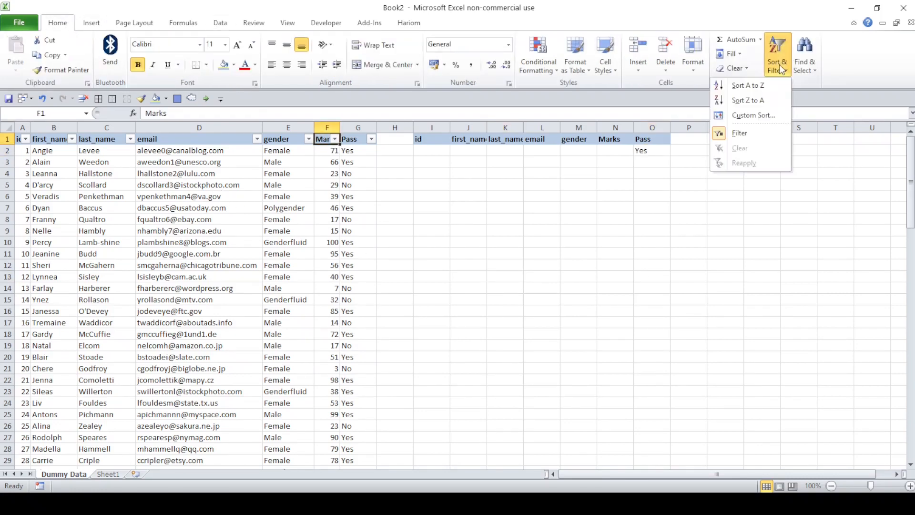
click(735, 131)
click(587, 240)
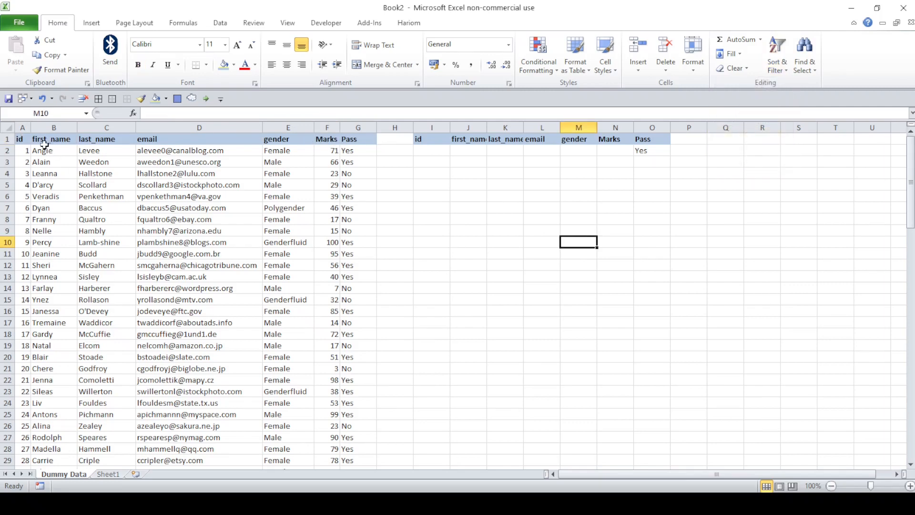
Start an Advanced Filter on the list range A1:G101 and set it to copy to another location
click(219, 23)
click(365, 71)
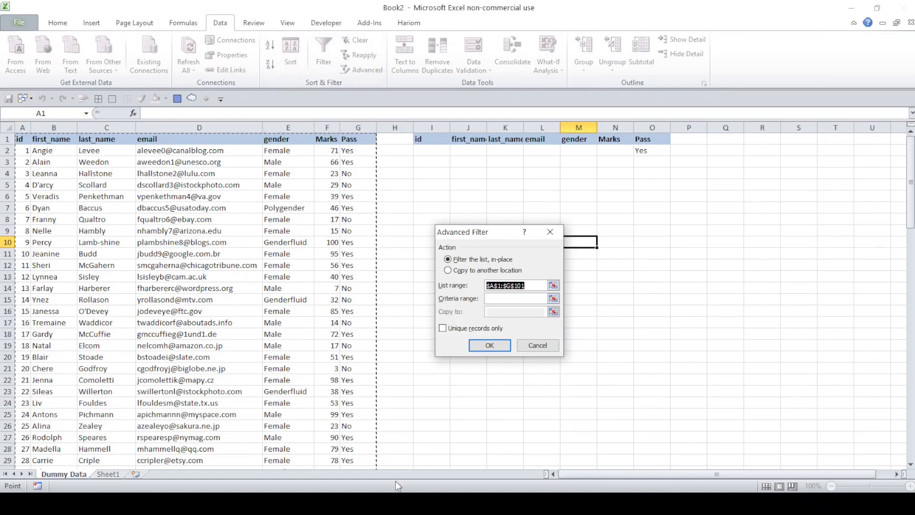
scroll(296, 282, down, 5)
scroll(296, 281, down, 10)
scroll(296, 282, up, 15)
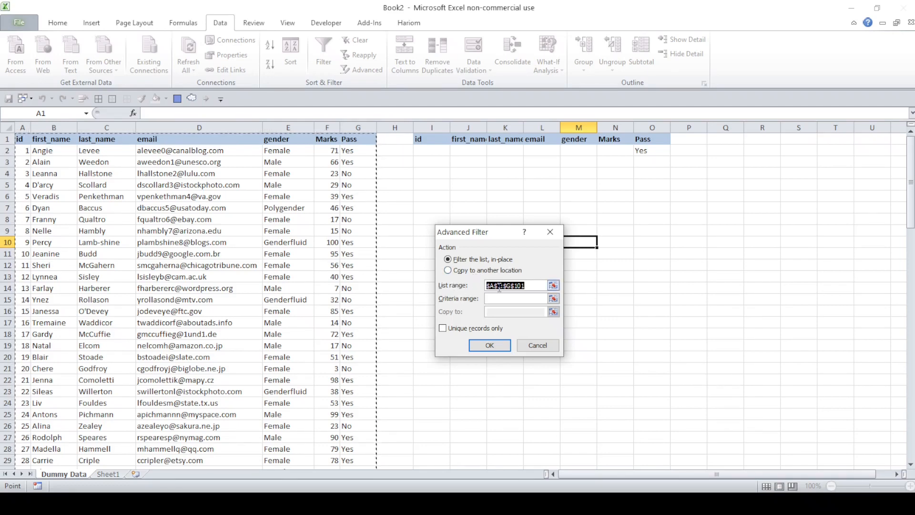
click(448, 271)
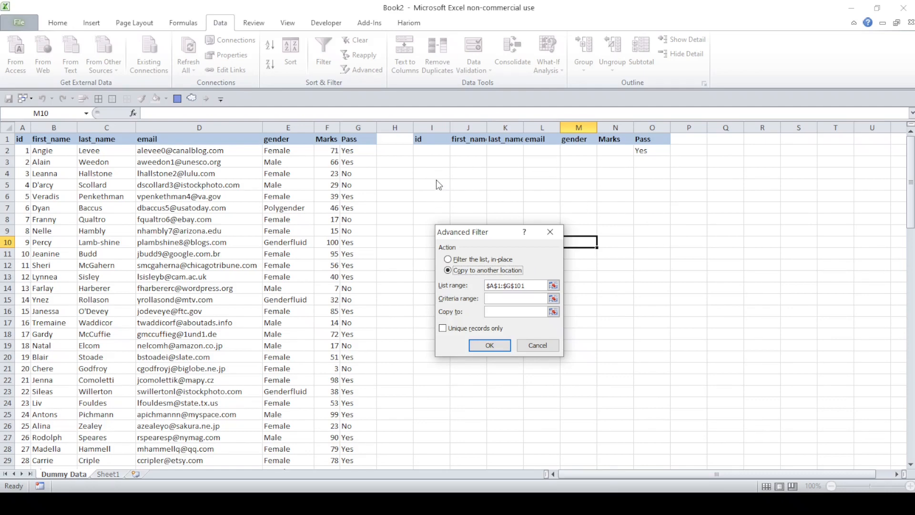
Set the criteria range to I1:O2 and the copy destination to I4, and run the Advanced Filter
click(490, 300)
drag(419, 139, 645, 150)
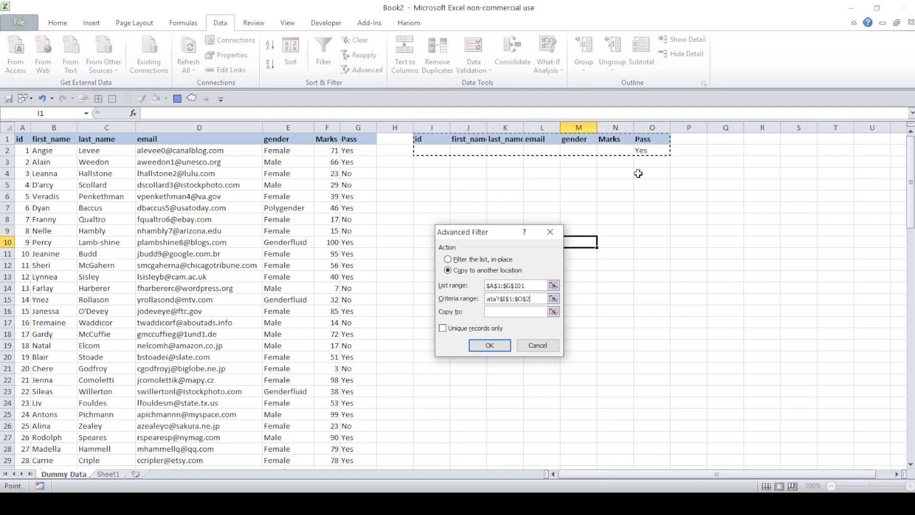
click(515, 310)
click(427, 172)
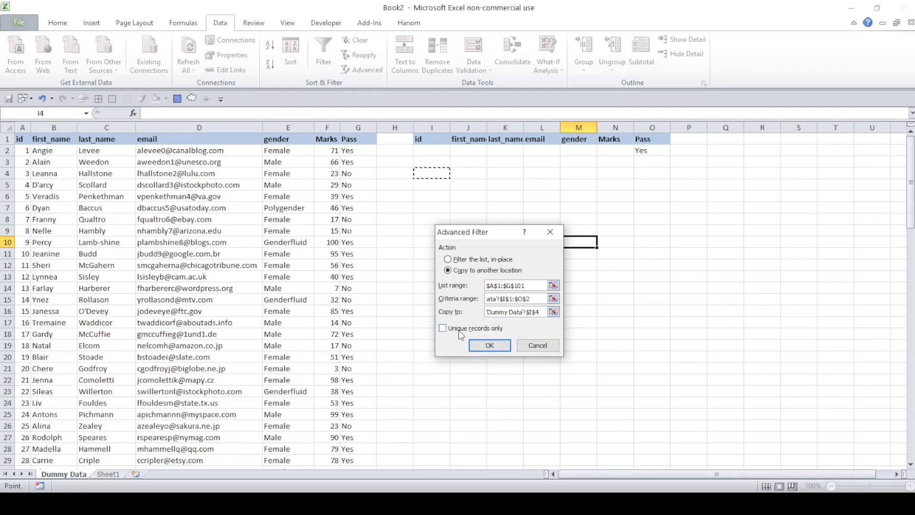
click(489, 345)
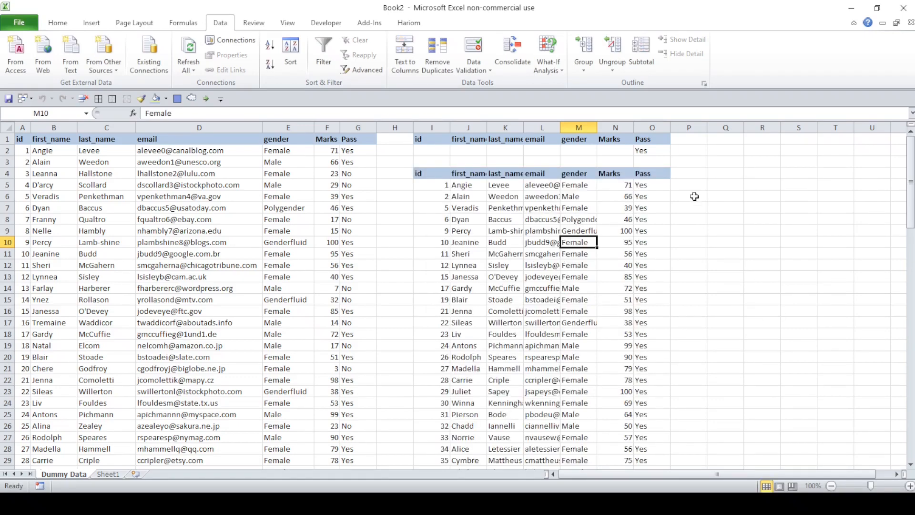
Enter the formula =RANDBETWEEN(0,100) in F2 to generate a random mark for the first student
scroll(648, 329, down, 20)
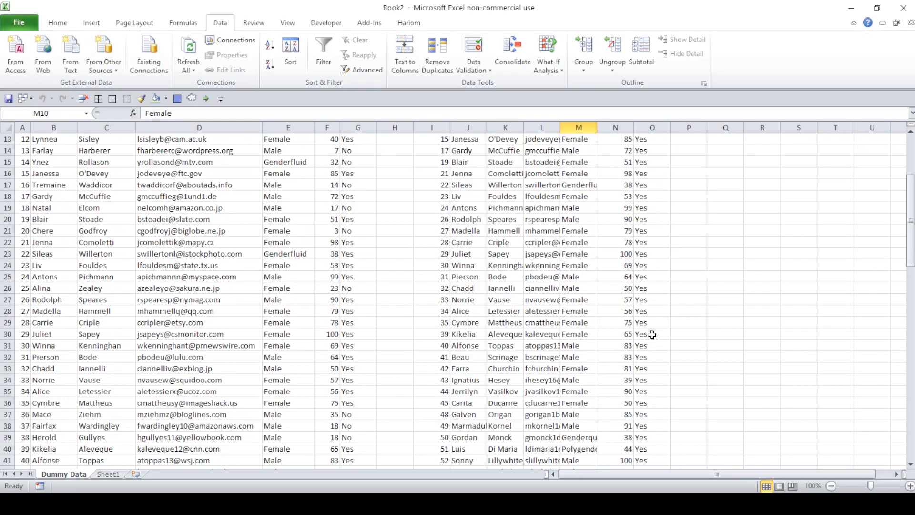
scroll(650, 334, up, 20)
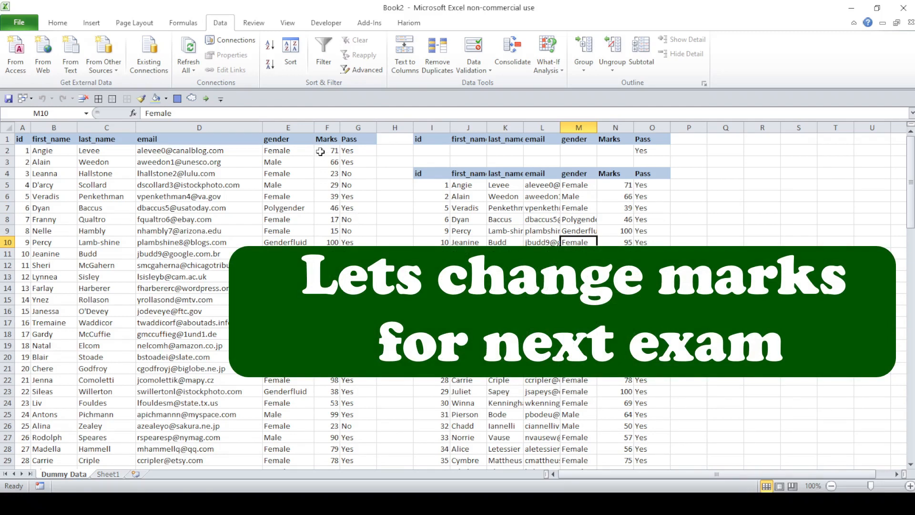
mouse_move(320, 151)
mouse_down()
mouse_move(328, 464)
mouse_move(327, 127)
mouse_move(322, 148)
mouse_up()
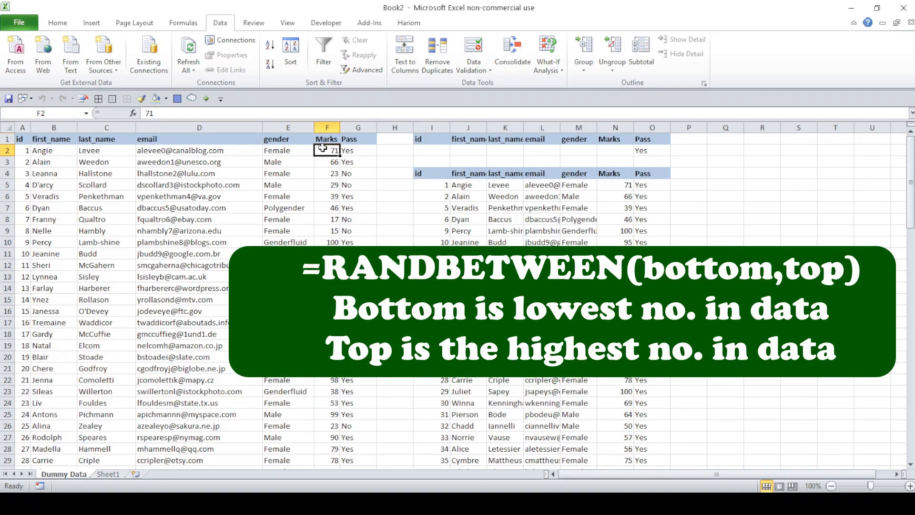
text(=ran)
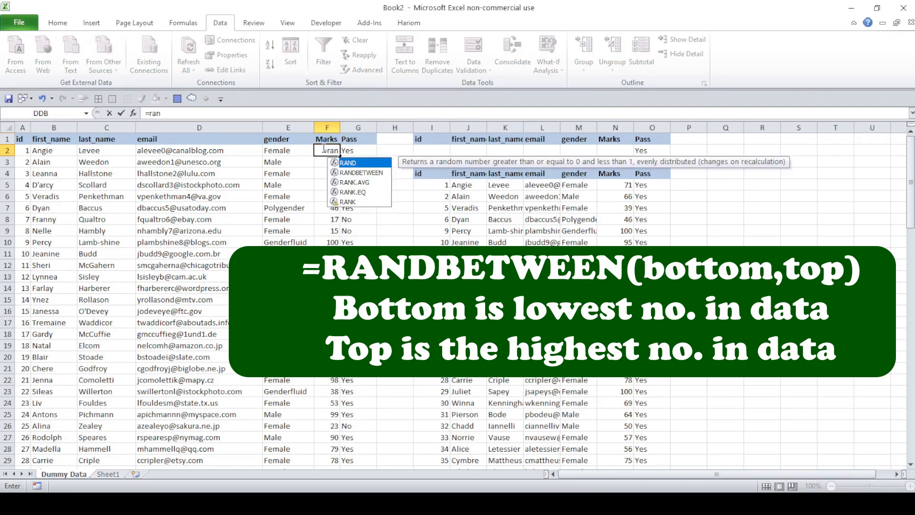
key(Down)
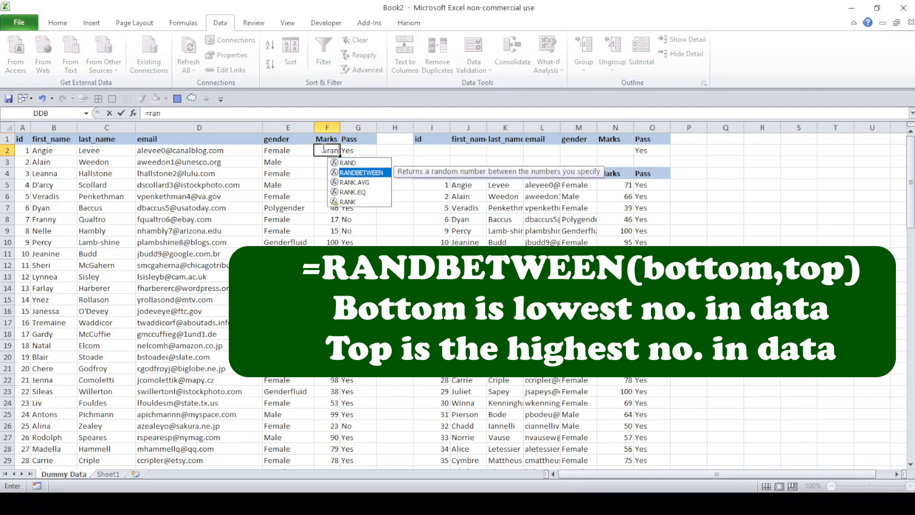
key(Tab)
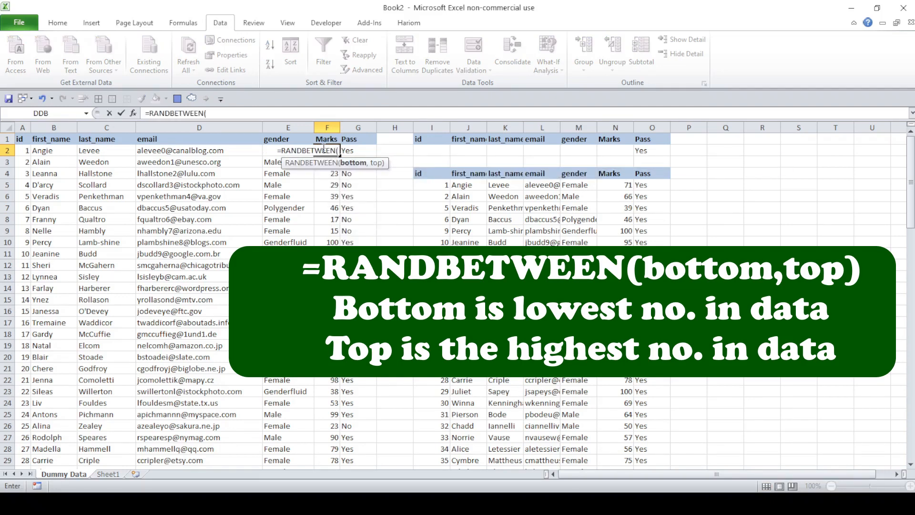
text(0)
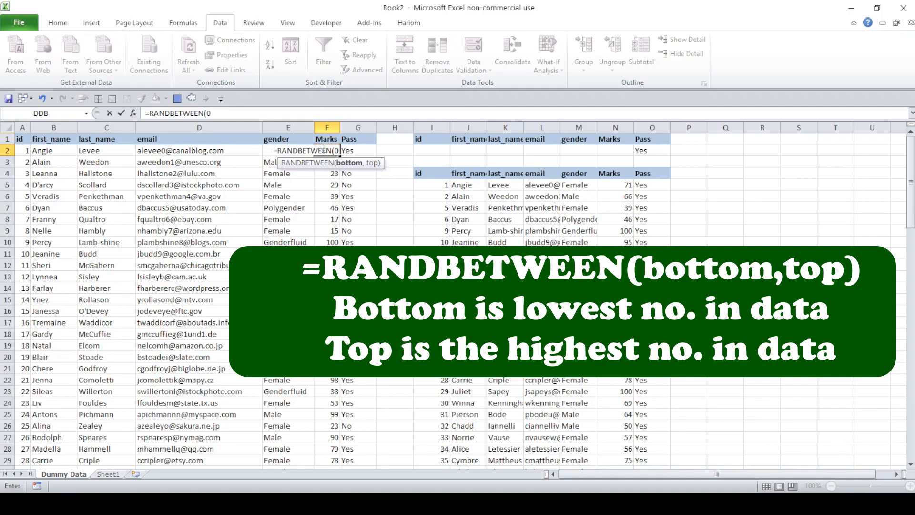
text(,1)
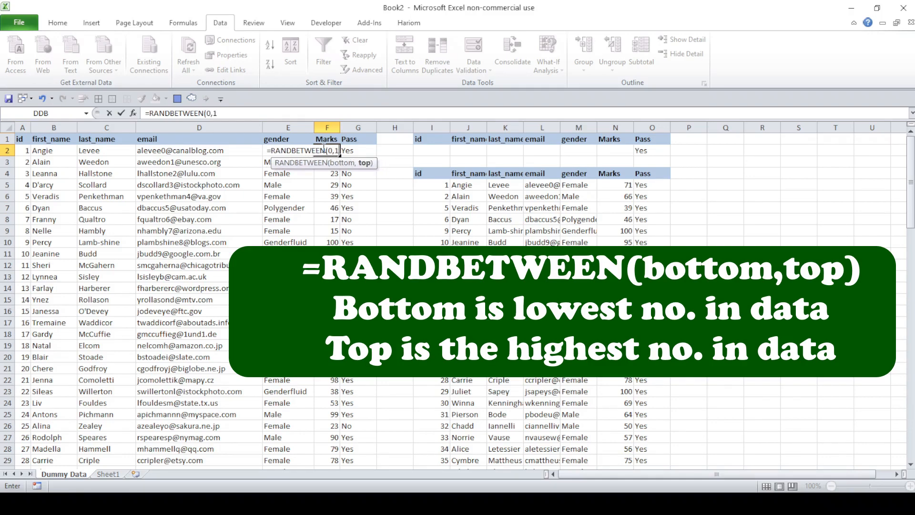
text(00))
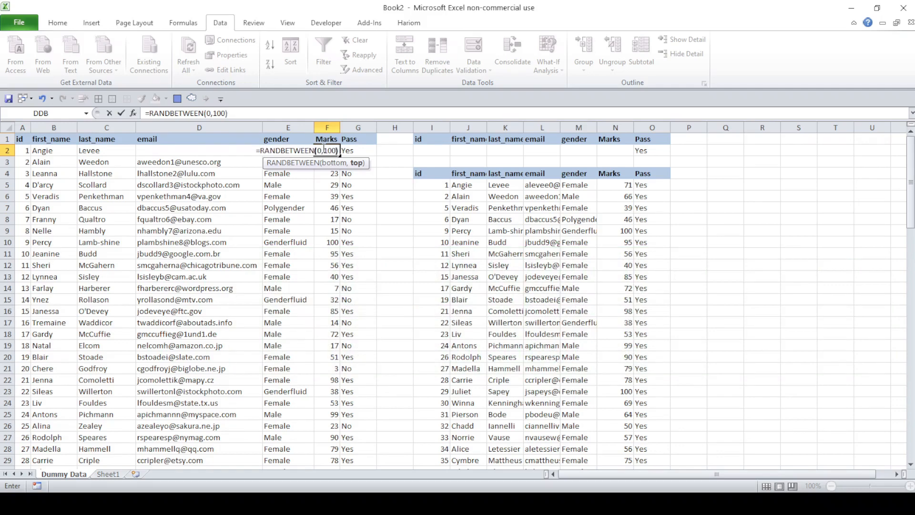
key(Return)
Copy the RANDBETWEEN formula from F2 down the whole Marks column to row 101
click(323, 148)
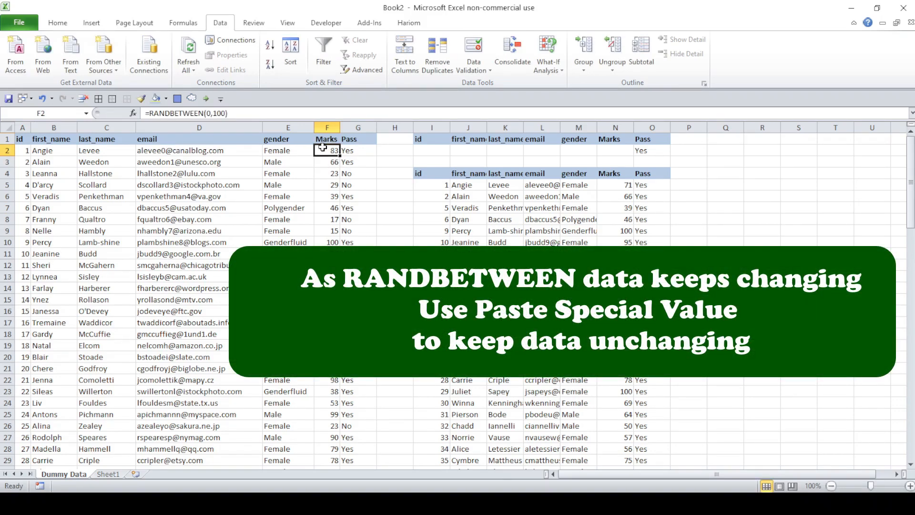
key(ctrl+c)
key(ctrl+shift+Down)
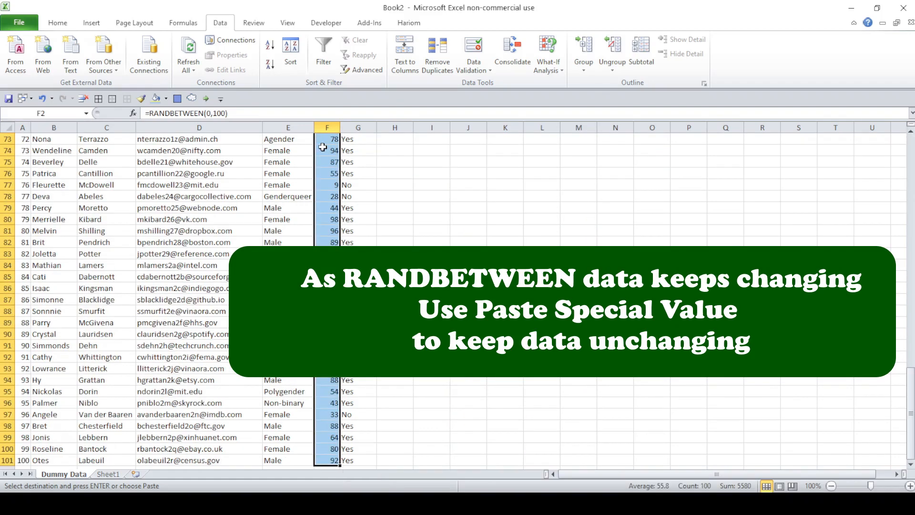
key(ctrl+v)
Replace the random formulas in F2:F101 with fixed numbers by copying the range and pasting it over itself as values
click(325, 149)
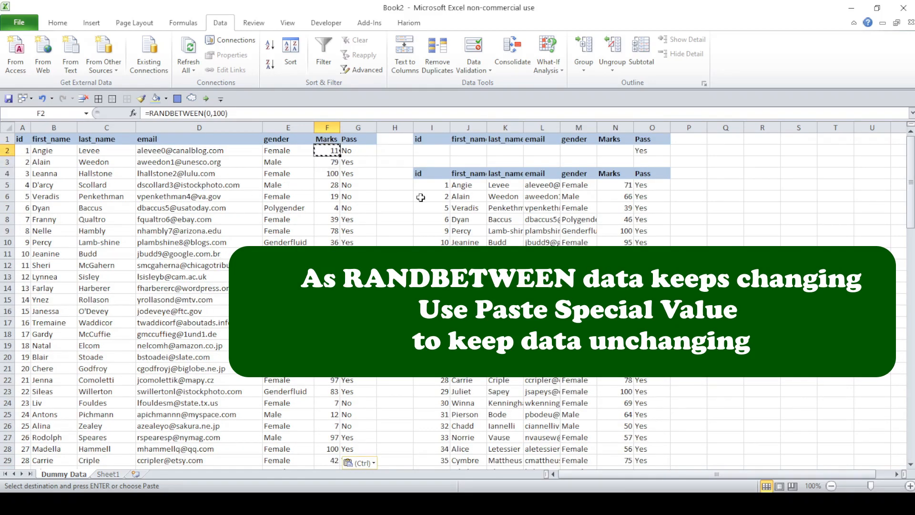
key(ctrl+shift+Down)
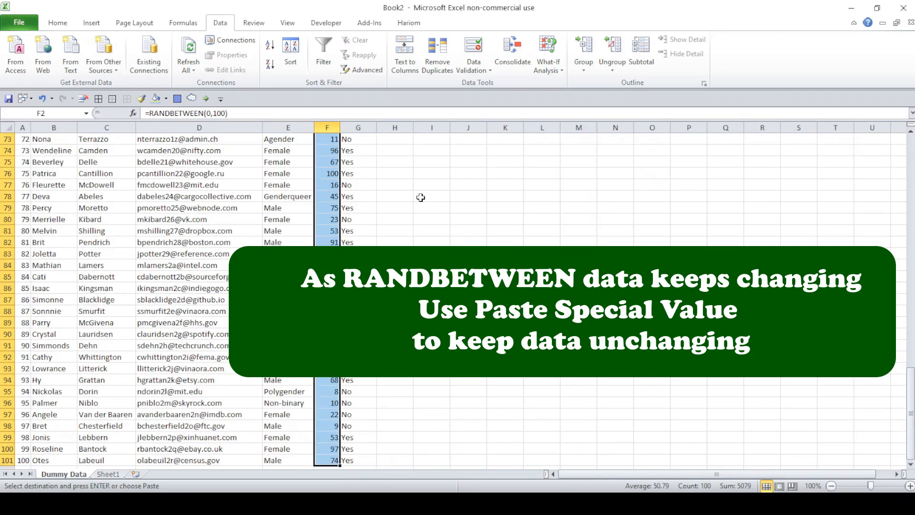
key(ctrl+c)
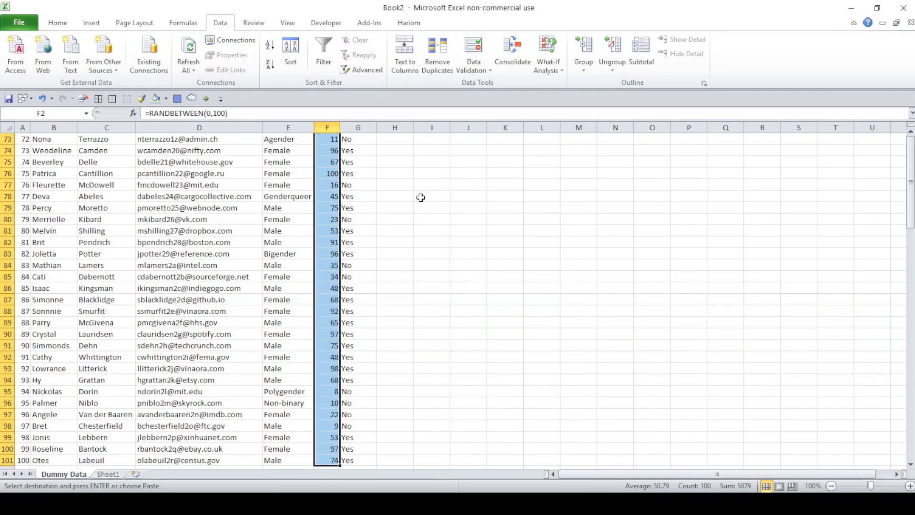
key(ctrl+v)
click(359, 462)
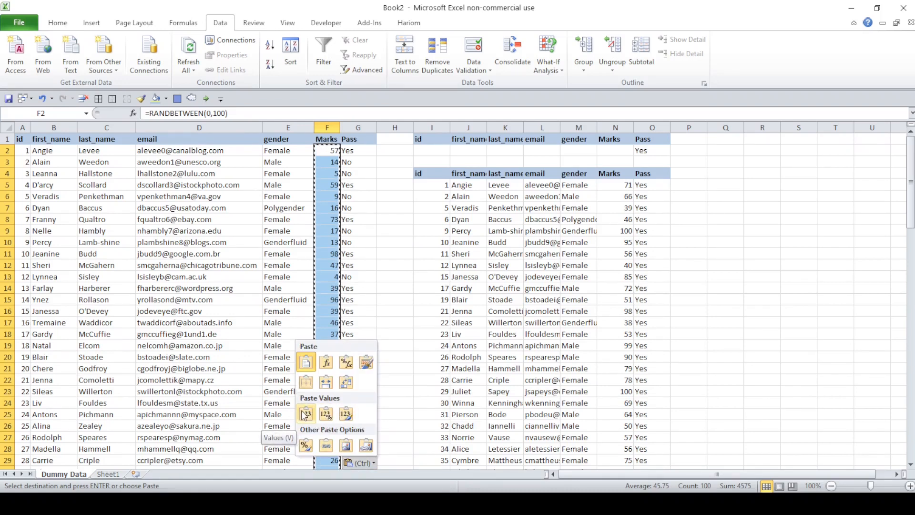
click(306, 414)
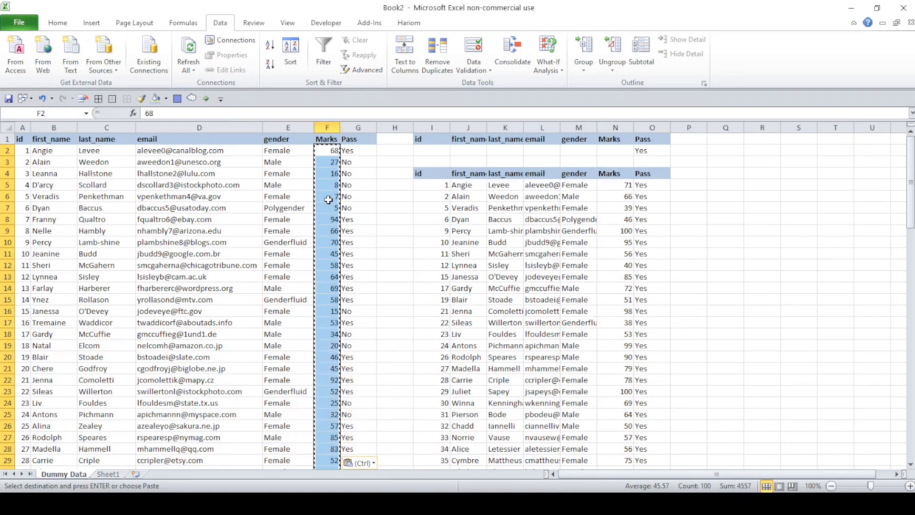
Check whether the first cells of the Marks column hold plain numbers instead of formulas
click(328, 162)
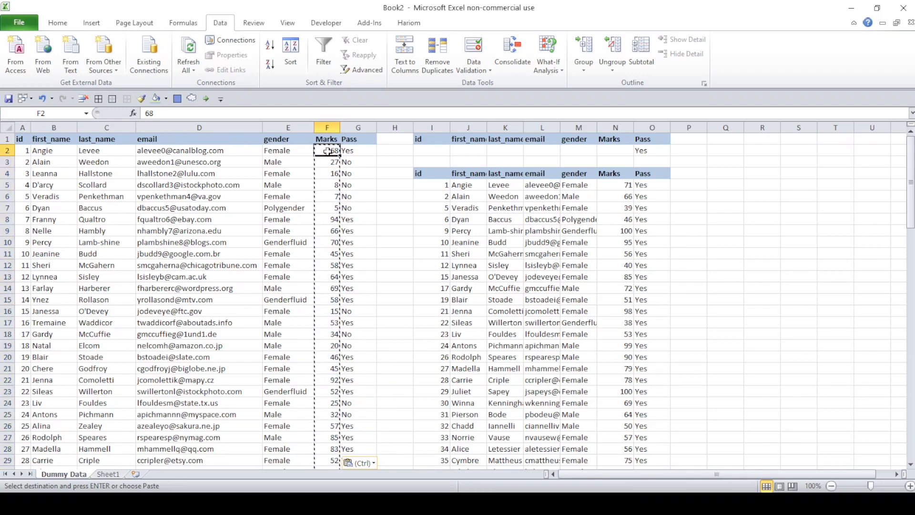
key(Down)
key(Down)
key(Down)
key(Down)
key(Down)
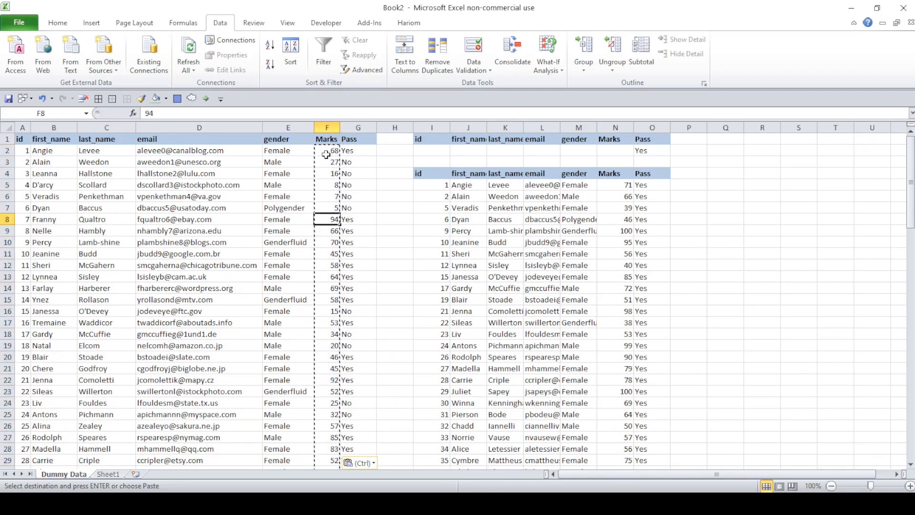
Rerun the Advanced Filter on A1:G101 with criteria I1:O2, copying the matching records to I4:O4
click(402, 321)
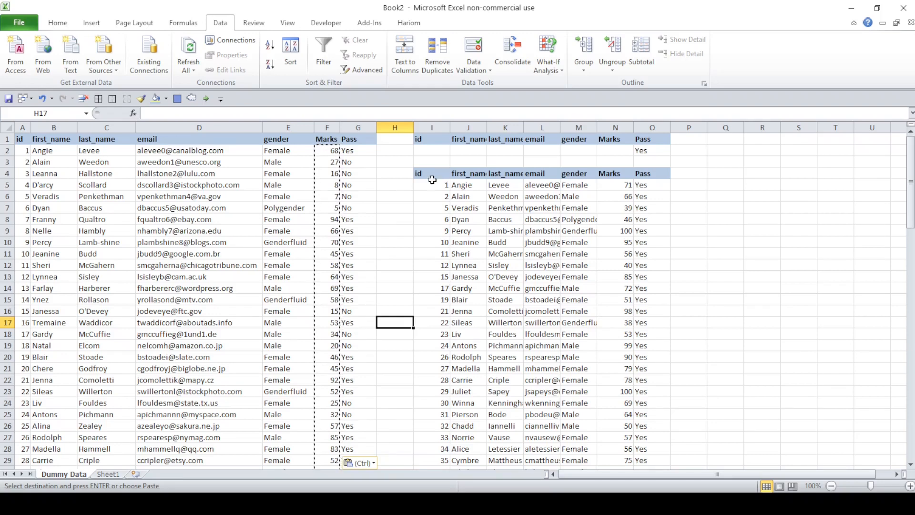
click(362, 71)
click(448, 270)
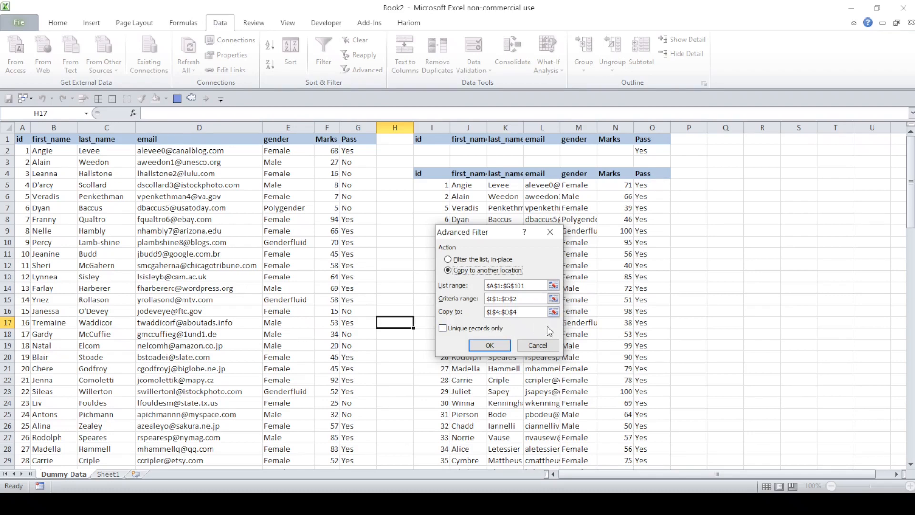
click(489, 345)
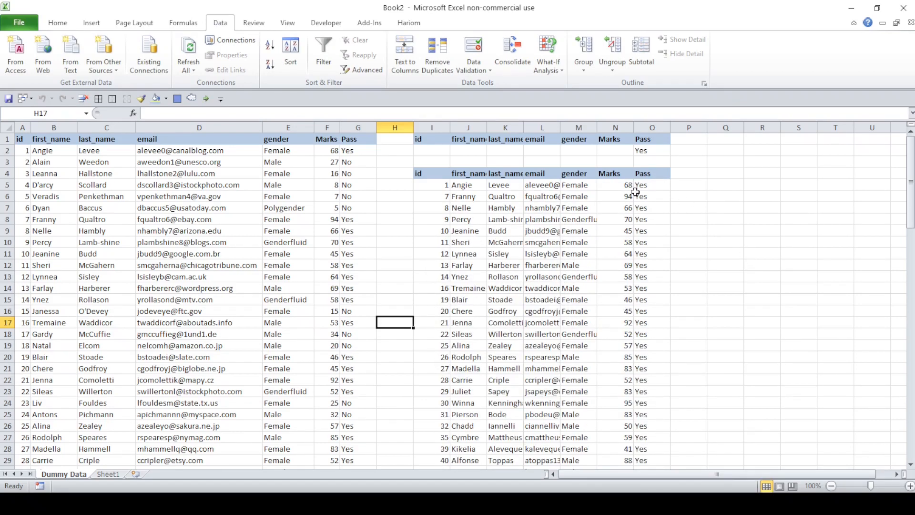
scroll(653, 382, down, 16)
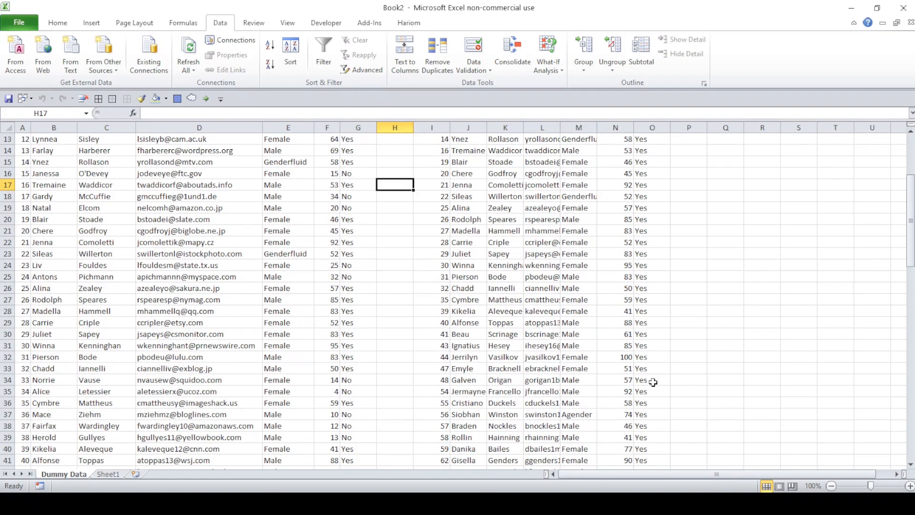
scroll(653, 382, up, 16)
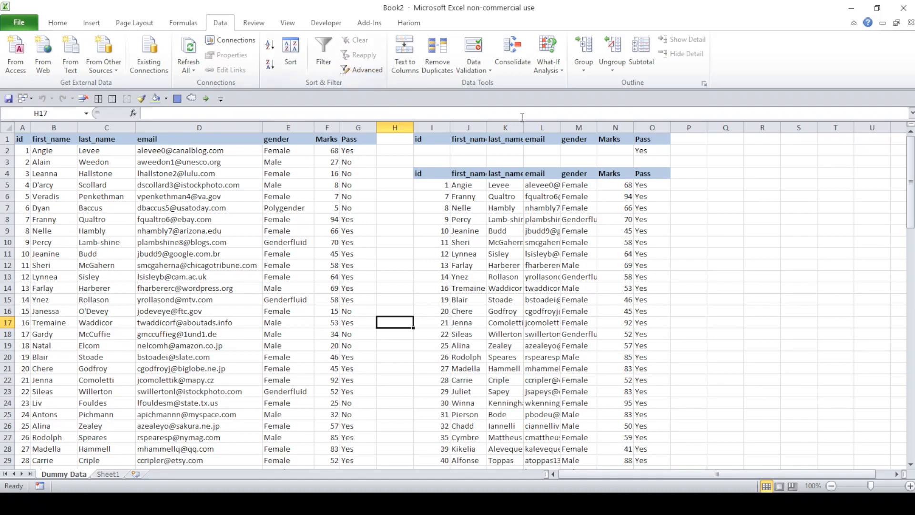
click(725, 173)
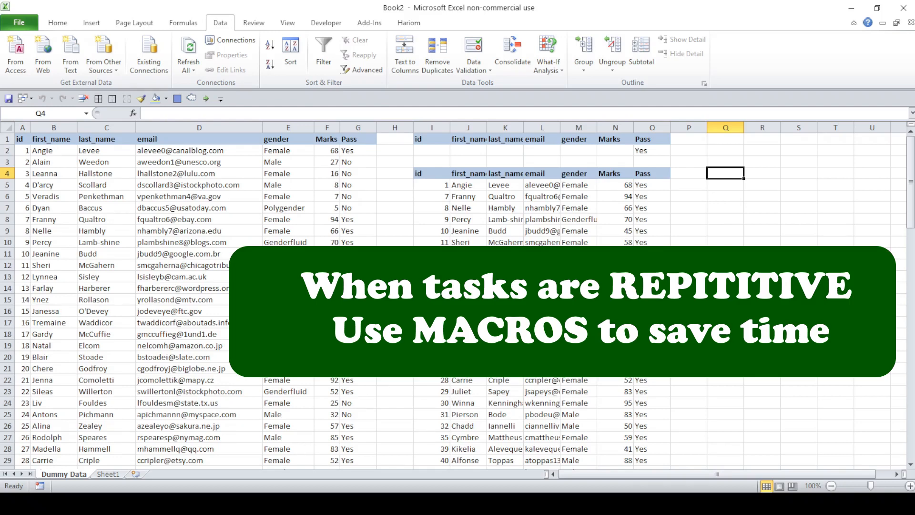
Convert the student data range A1:G101 into a table with headers
click(20, 142)
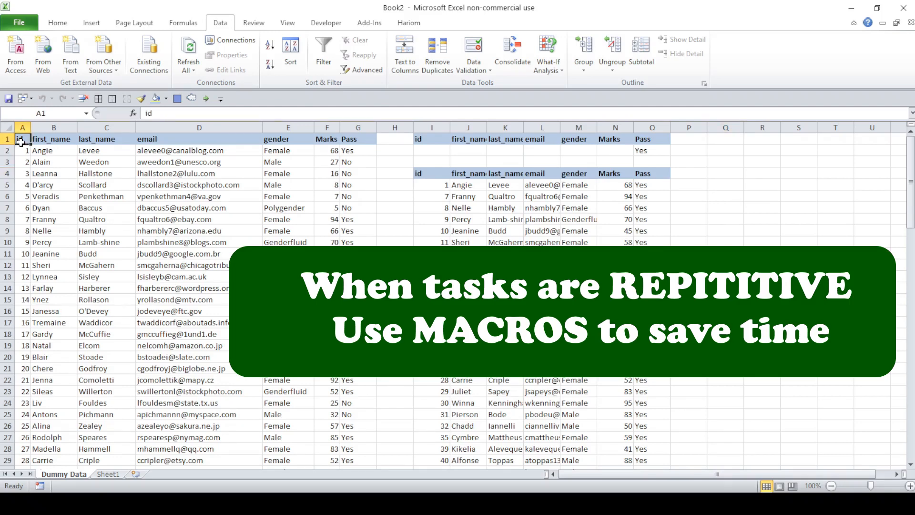
key(ctrl+shift+Right)
key(ctrl+shift+Down)
key(ctrl+BackSpace)
click(84, 24)
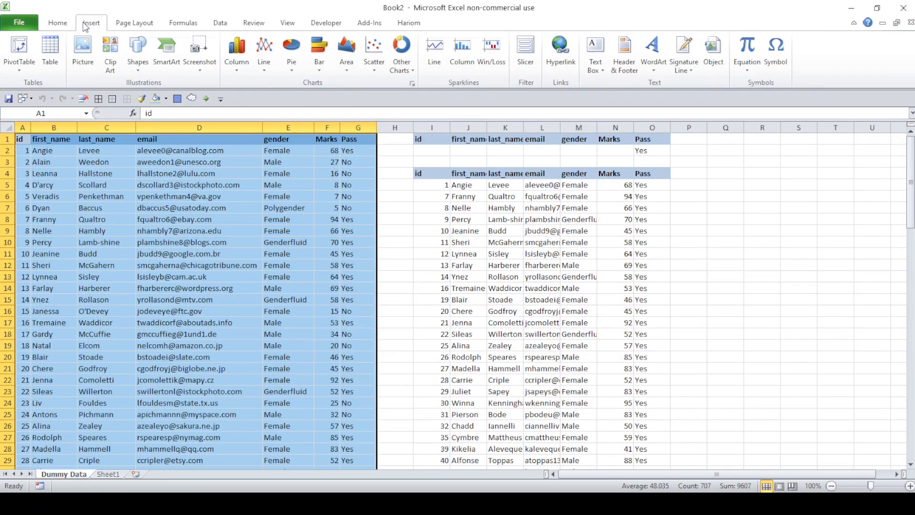
click(48, 50)
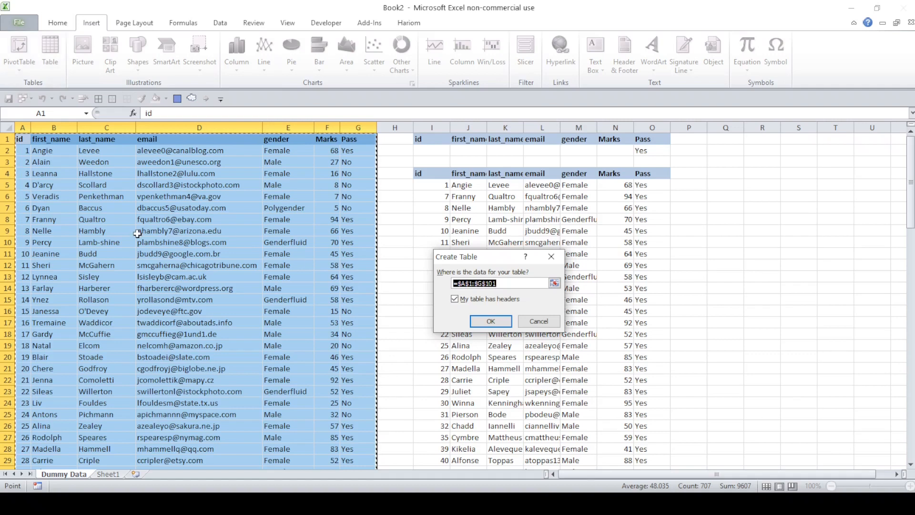
click(483, 326)
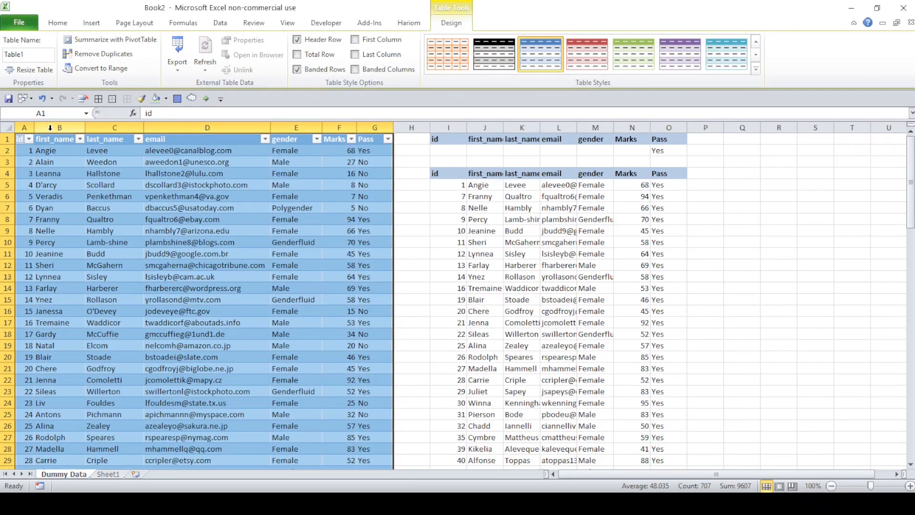
Rename the student data table as Passouts
click(28, 55)
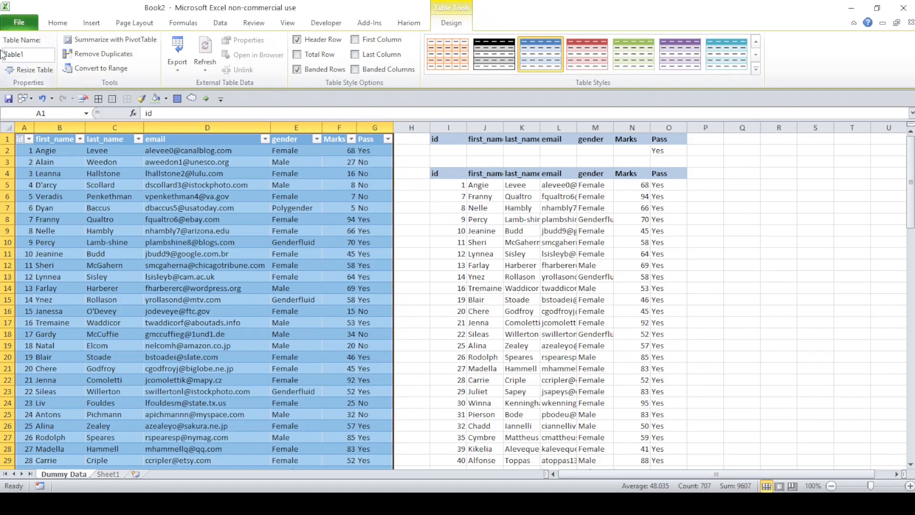
text(Passouts)
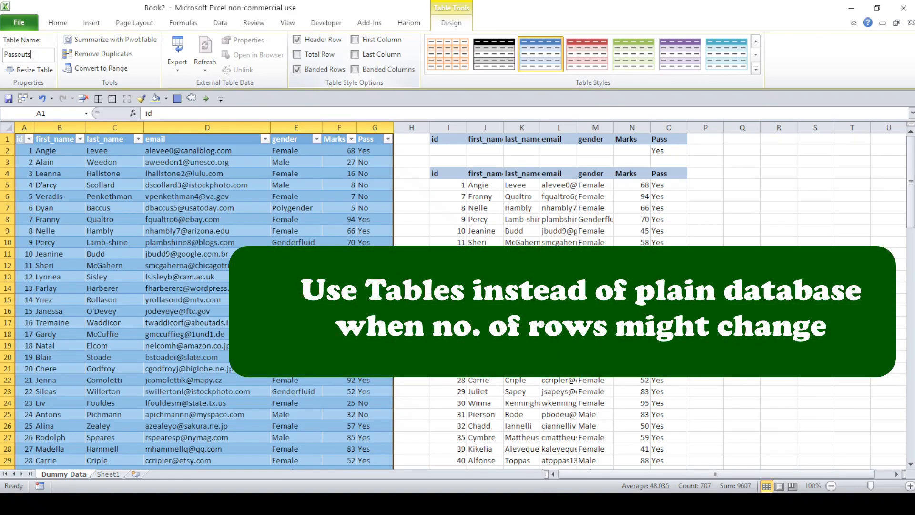
click(374, 138)
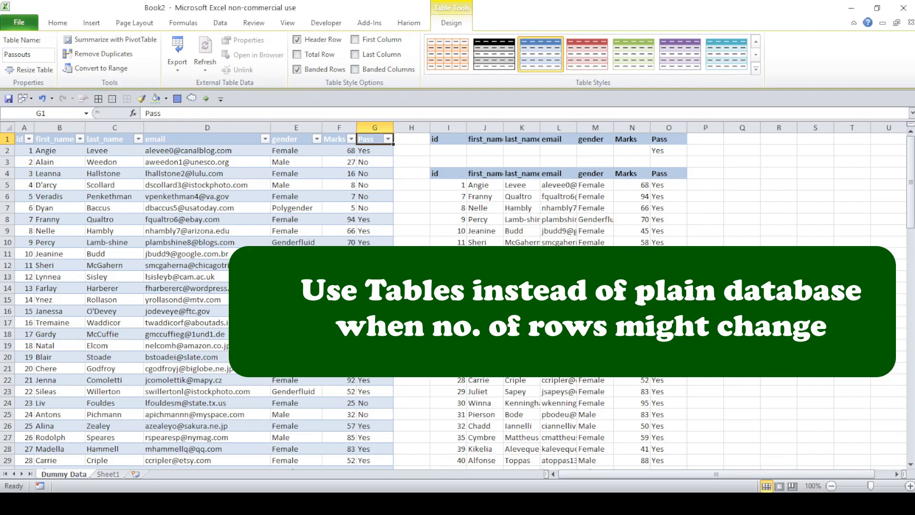
scroll(198, 286, down, 20)
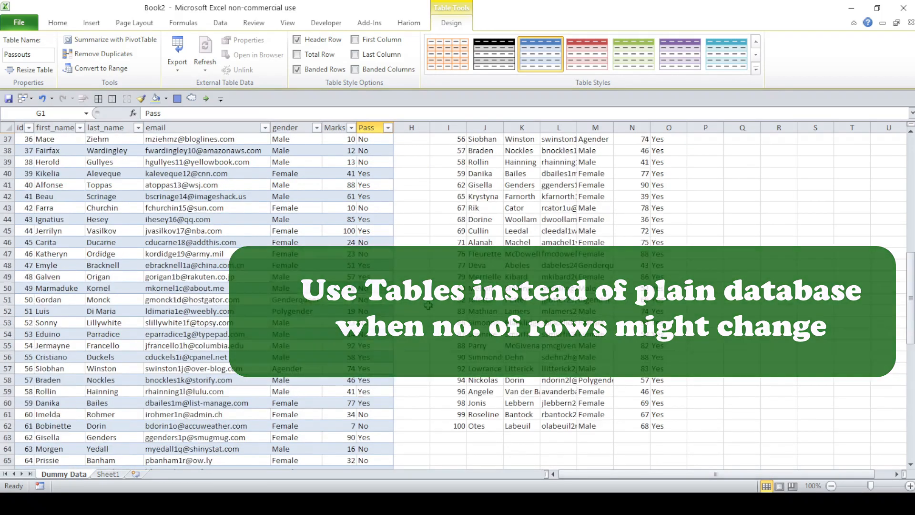
scroll(428, 305, up, 10)
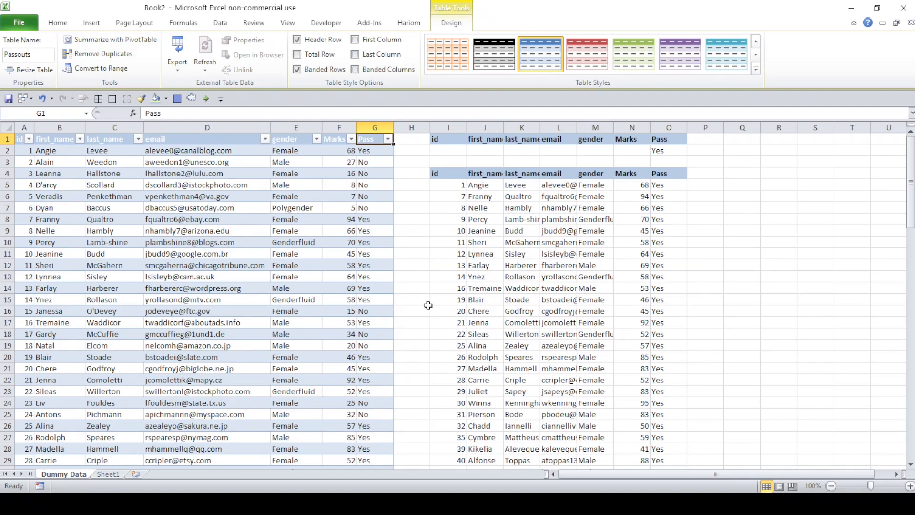
click(675, 150)
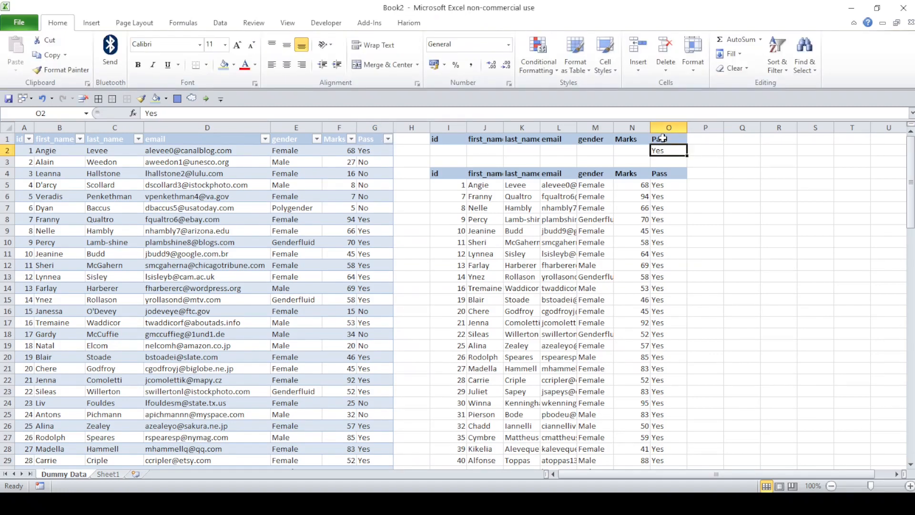
click(443, 175)
click(674, 174)
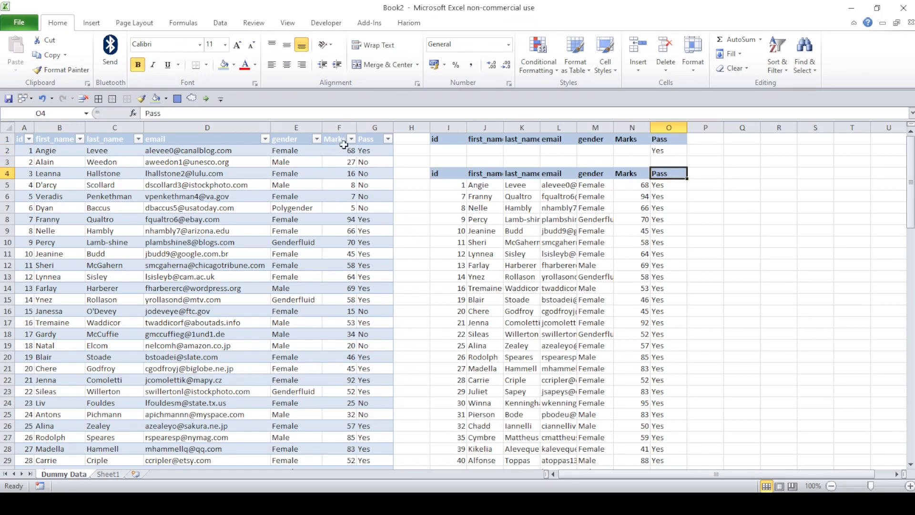
drag(342, 150, 377, 449)
click(639, 210)
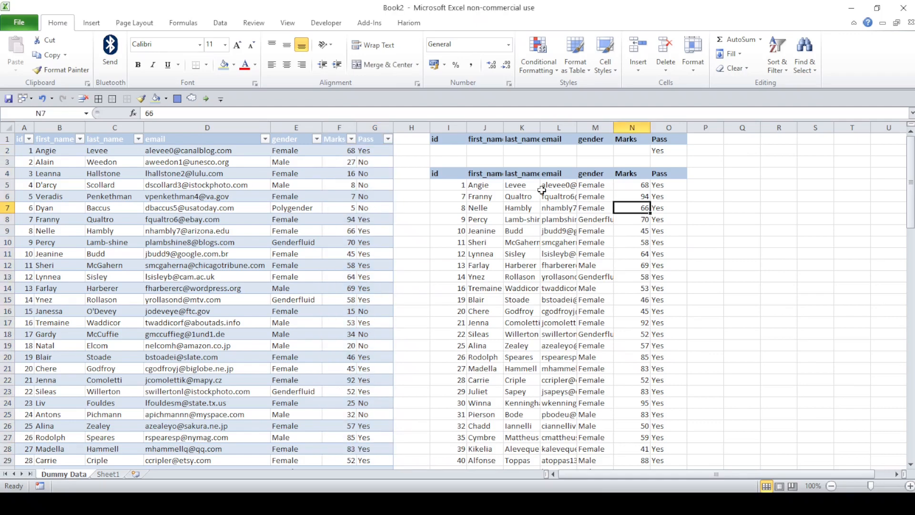
drag(462, 176, 681, 176)
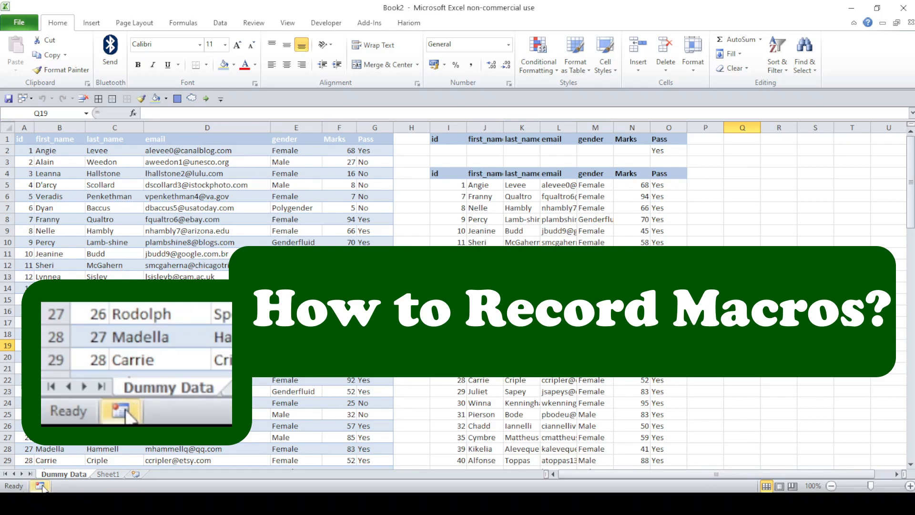
Start recording a macro named Refresh, stored in this workbook
click(322, 24)
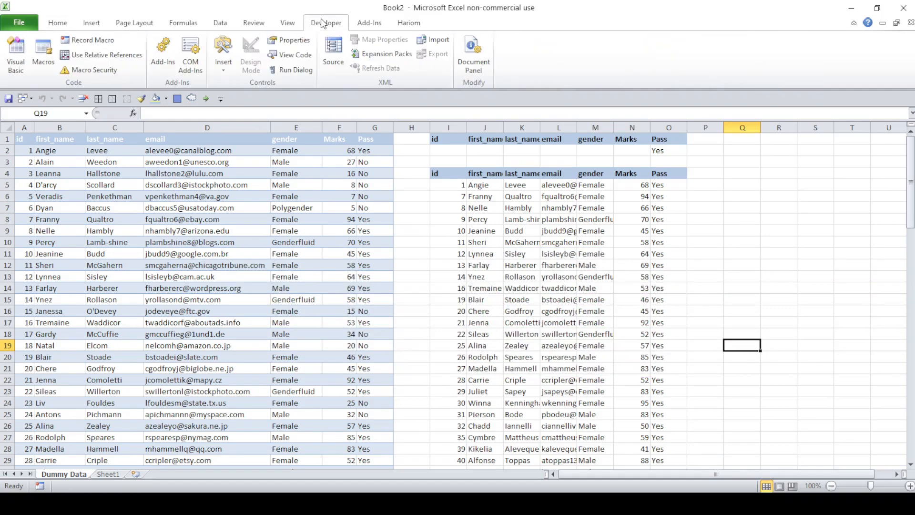
click(78, 42)
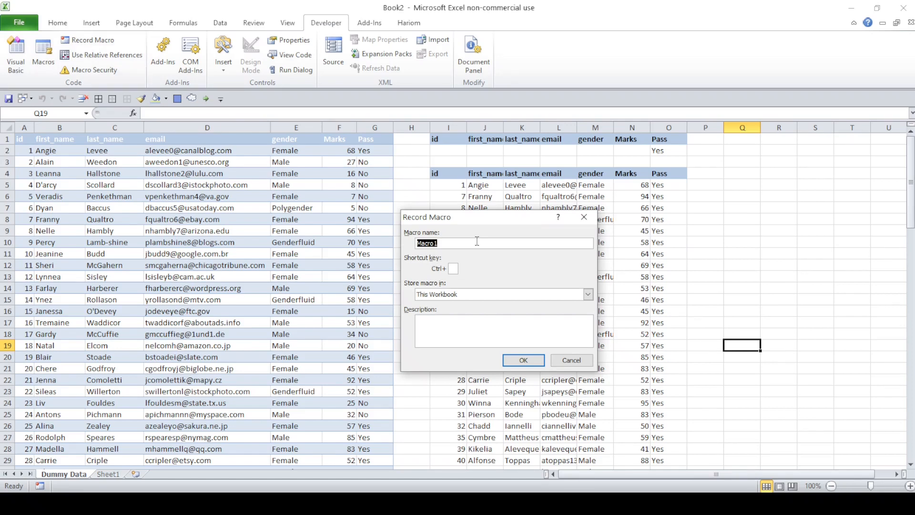
text(Refresh)
click(516, 360)
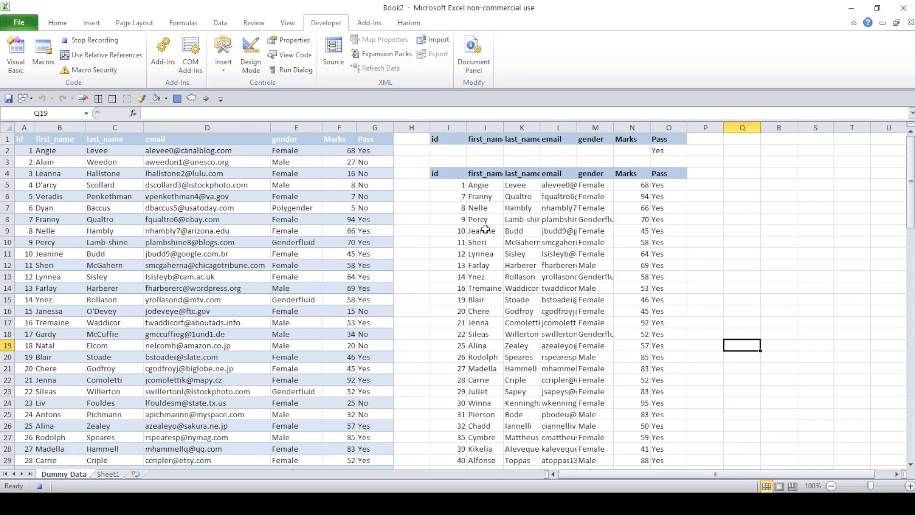
Clear all extracted records below the I4:O4 headers, from I5 across to column O and down to the last record
click(440, 174)
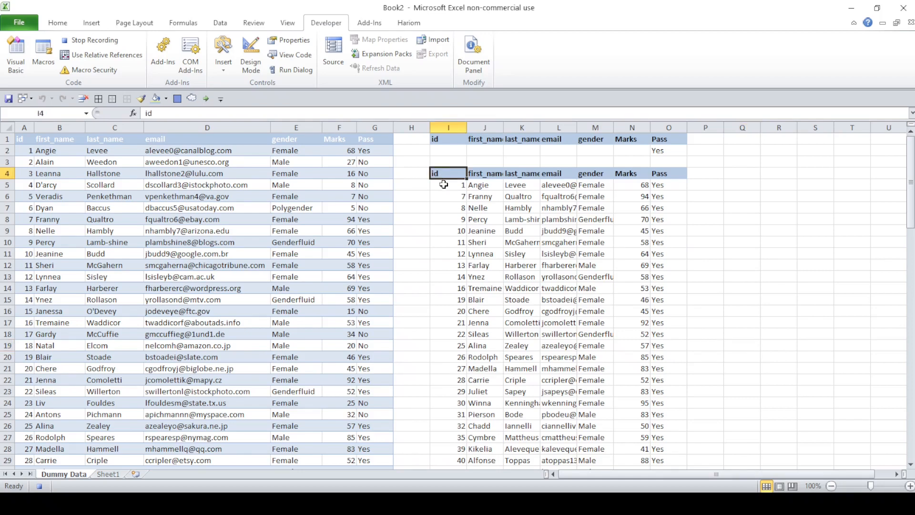
click(443, 185)
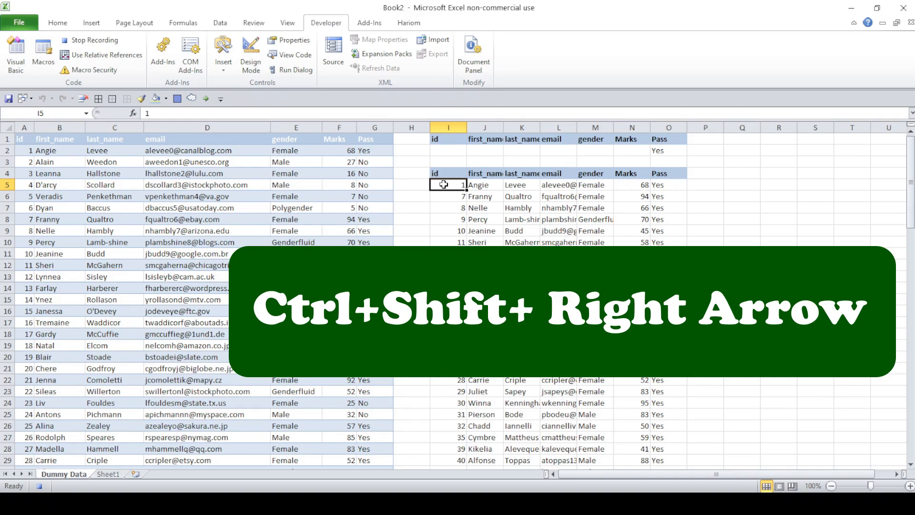
key(ctrl+shift+Right)
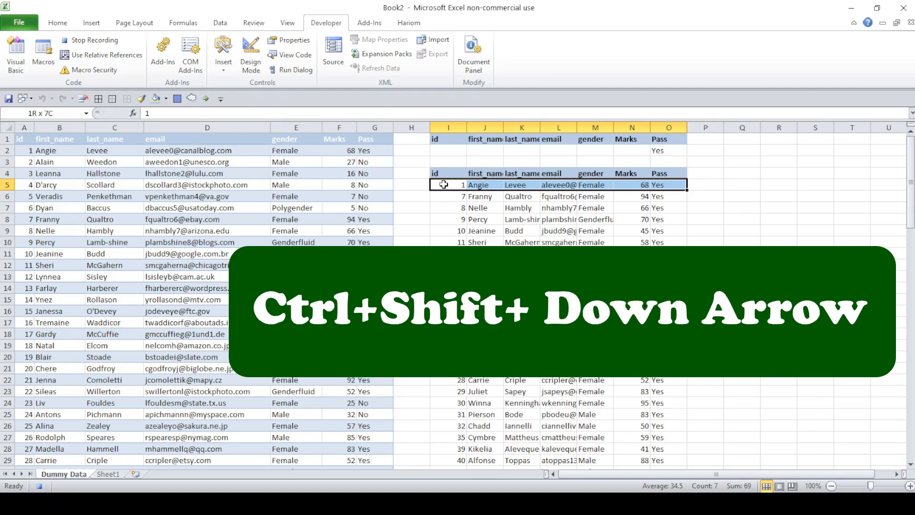
key(ctrl+shift+Down)
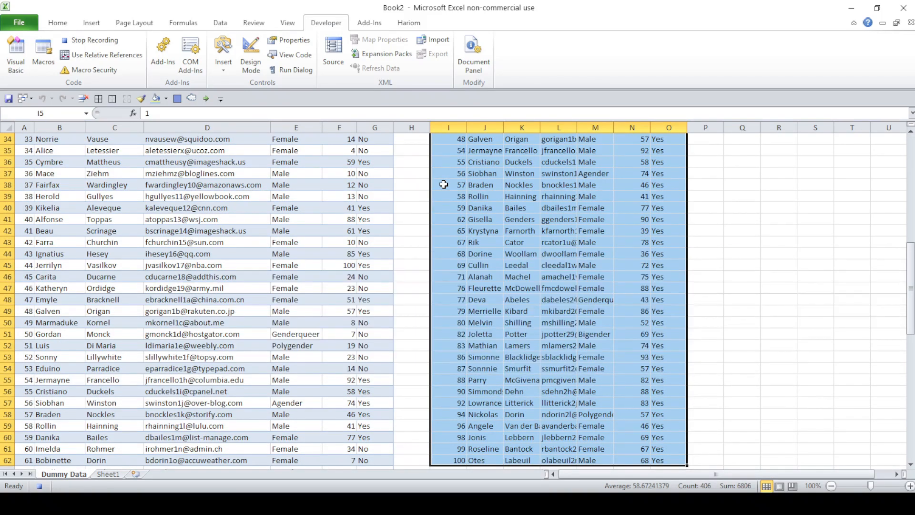
key(Delete)
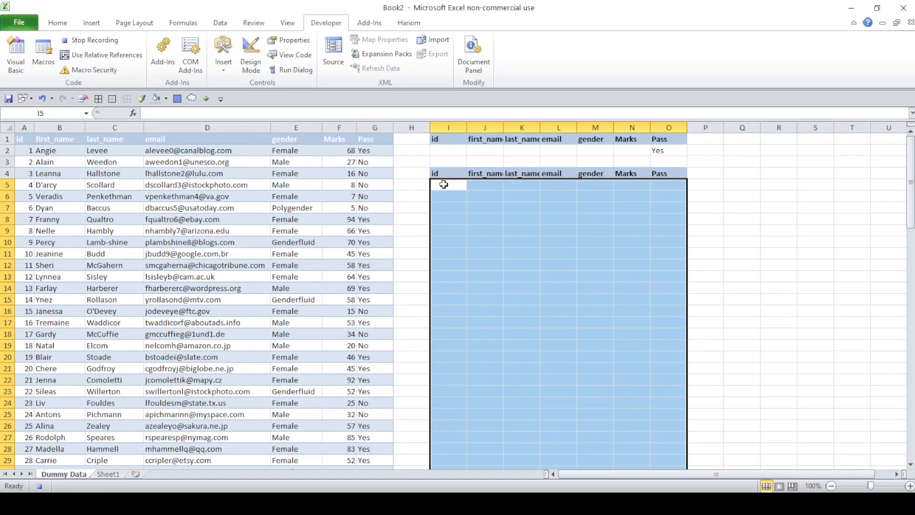
Set up an Advanced Filter that copies to another location, with the whole Passouts table including headers as the list range
click(221, 23)
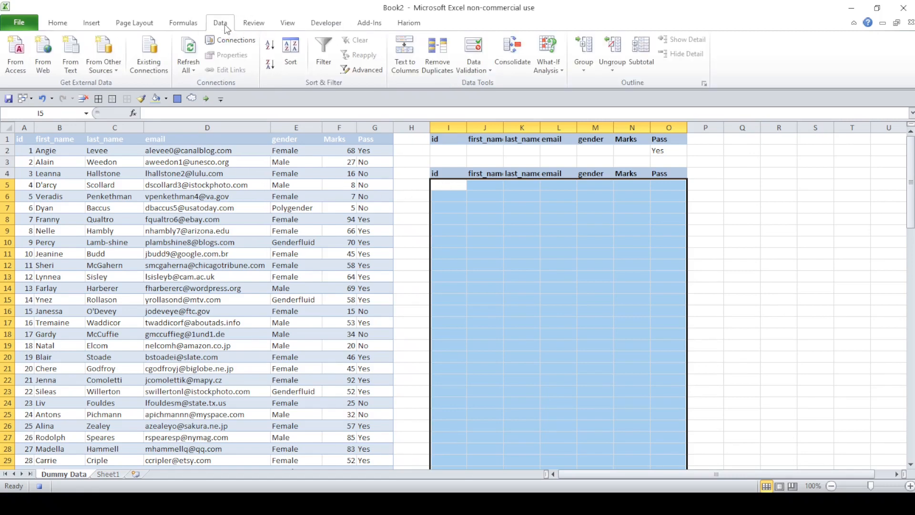
click(355, 75)
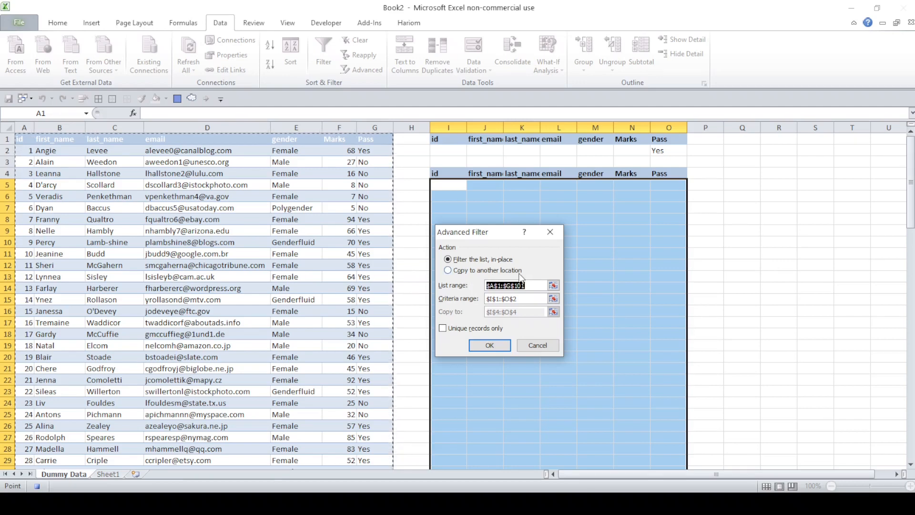
click(448, 270)
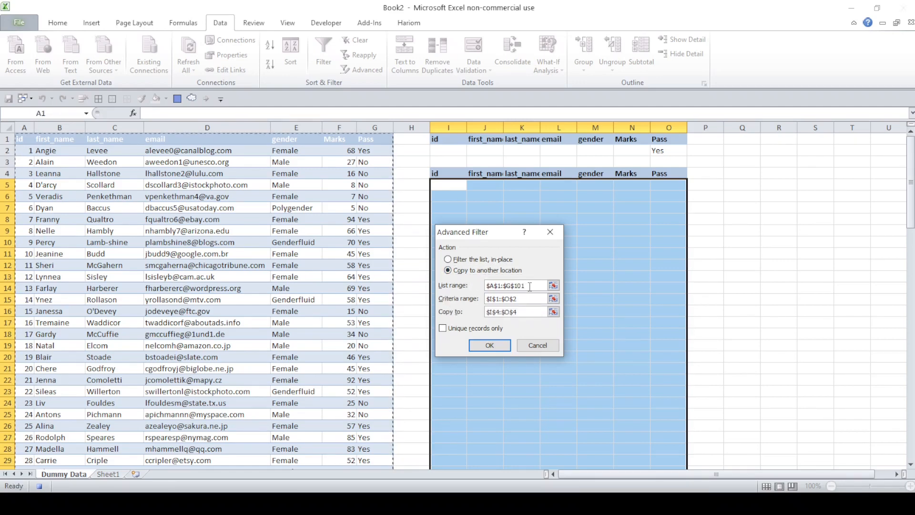
drag(524, 286, 484, 286)
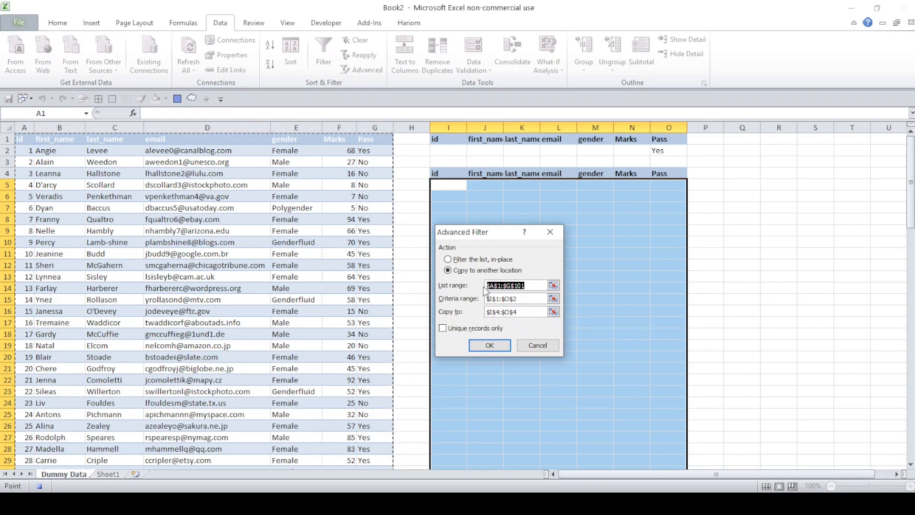
key(BackSpace)
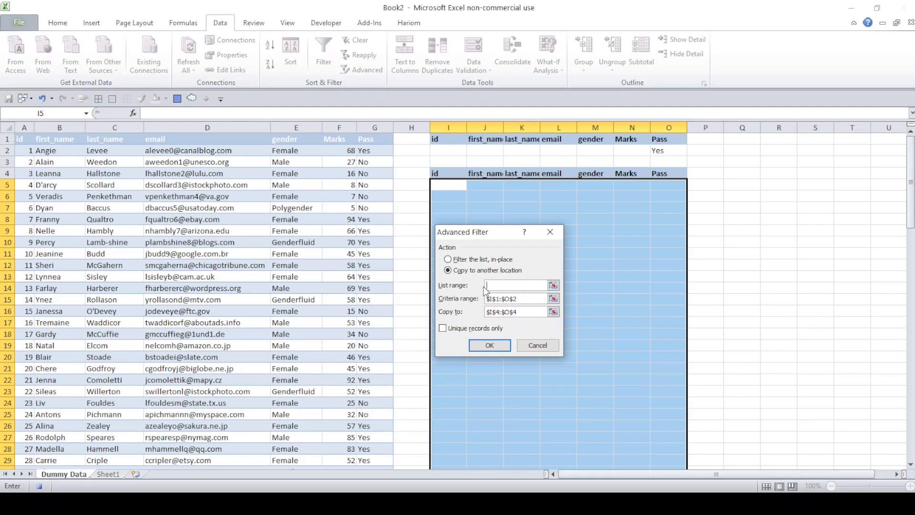
click(23, 139)
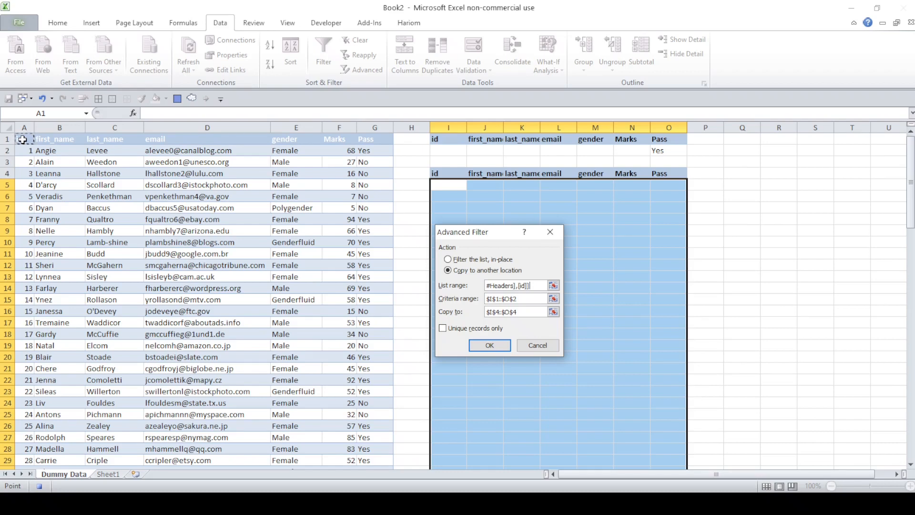
key(ctrl+shift+Right)
key(ctrl+shift+Down)
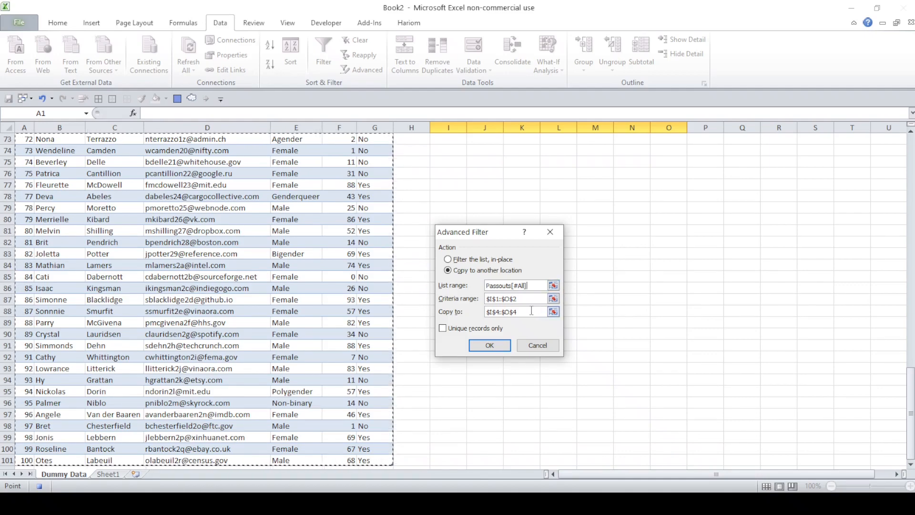
scroll(532, 311, up, 20)
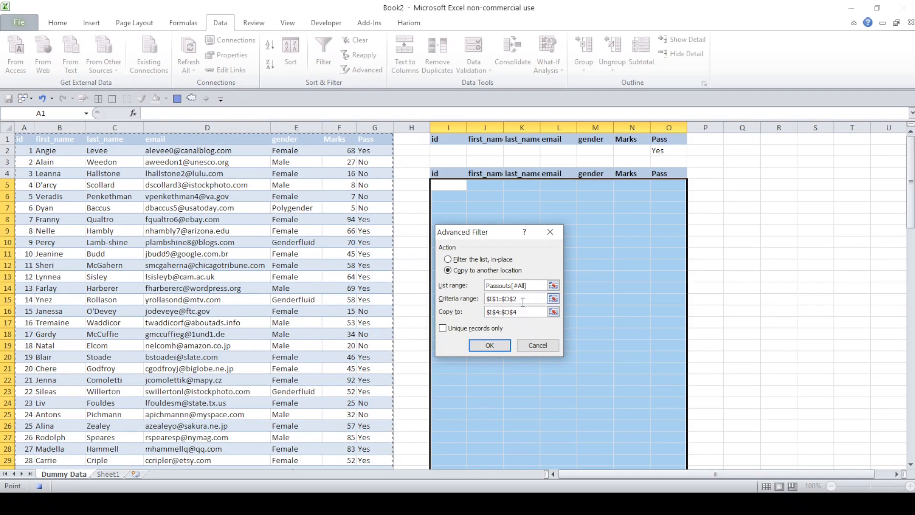
Reselect I1:O2 as the criteria range and I4:O4 as the copy destination, and run the Advanced Filter
drag(517, 299, 486, 299)
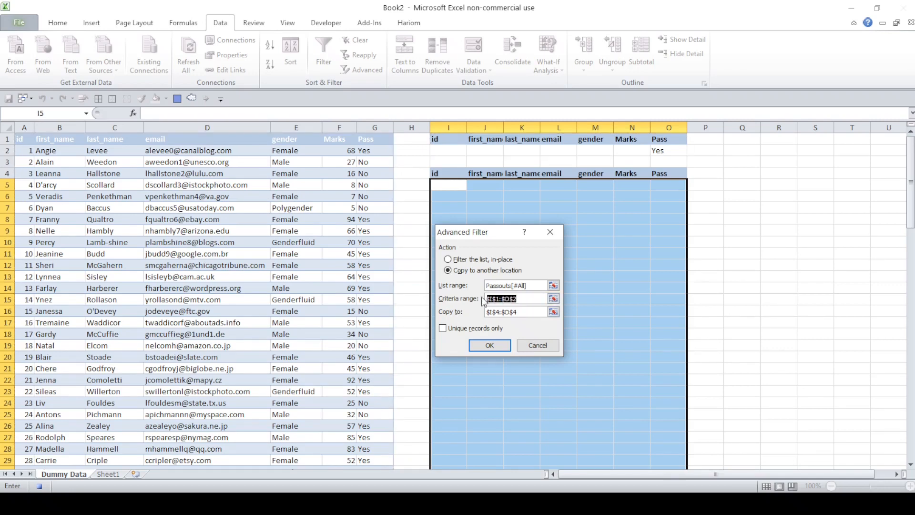
key(BackSpace)
drag(440, 138, 658, 148)
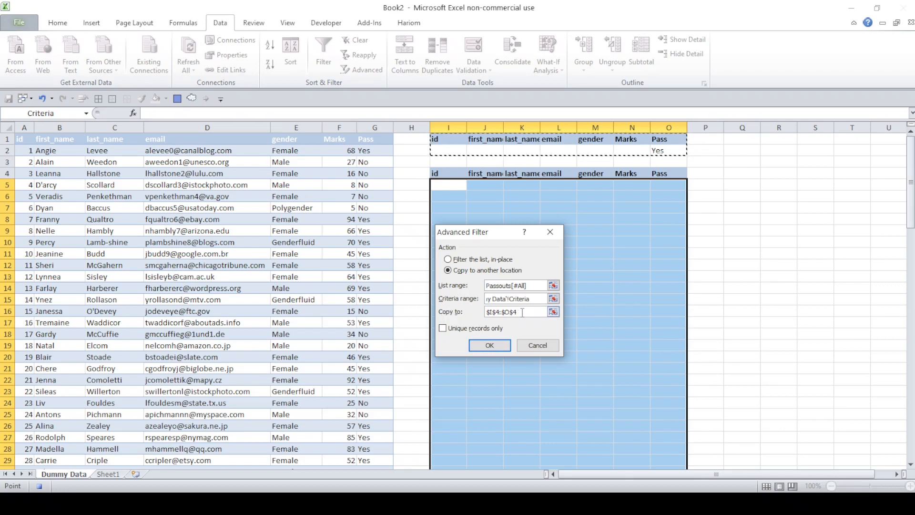
drag(522, 312, 479, 318)
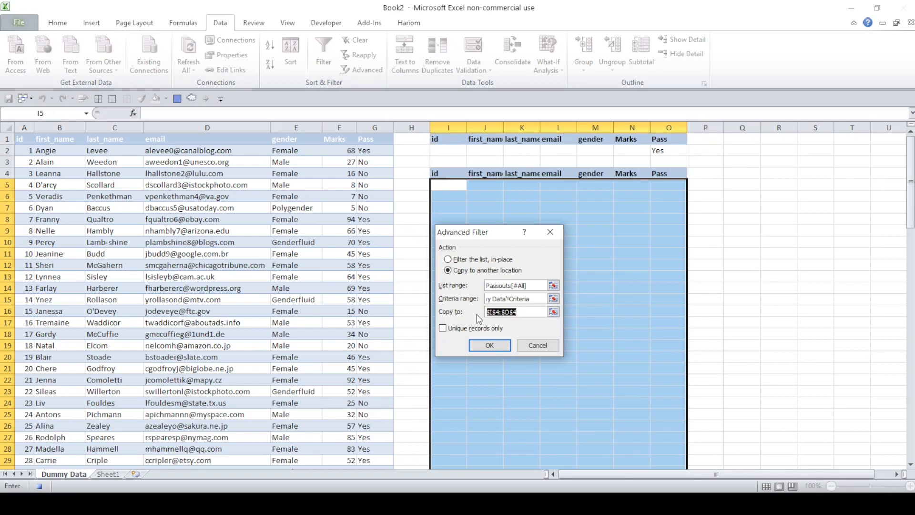
key(BackSpace)
click(447, 174)
drag(448, 174, 680, 171)
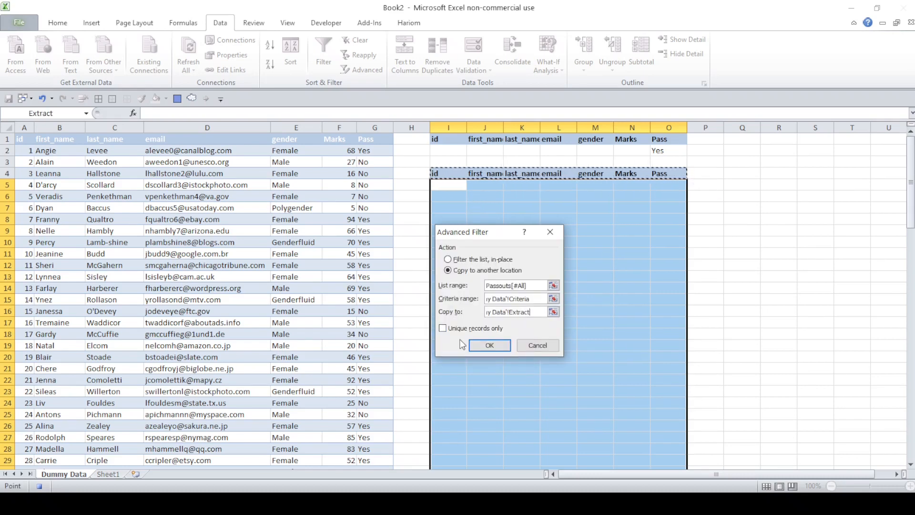
click(489, 345)
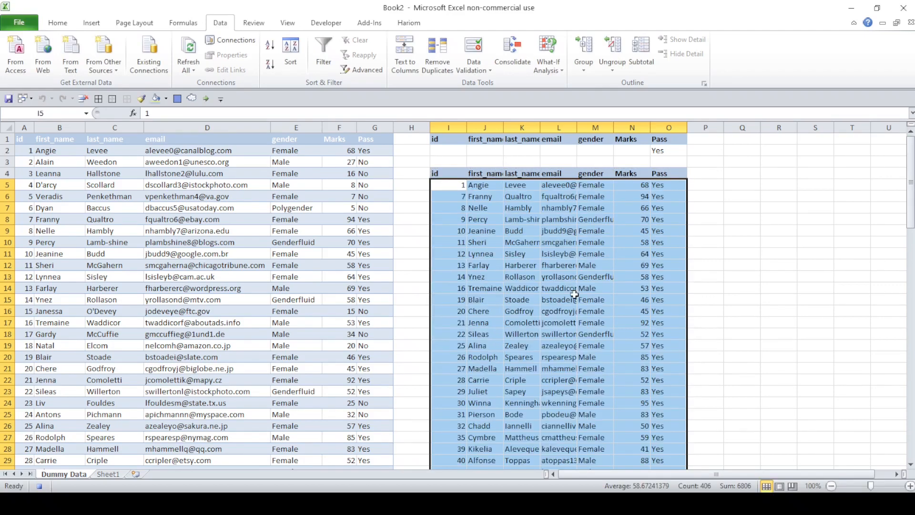
Look over the refreshed extract, select cell I5 and stop recording the macro
scroll(672, 202, down, 18)
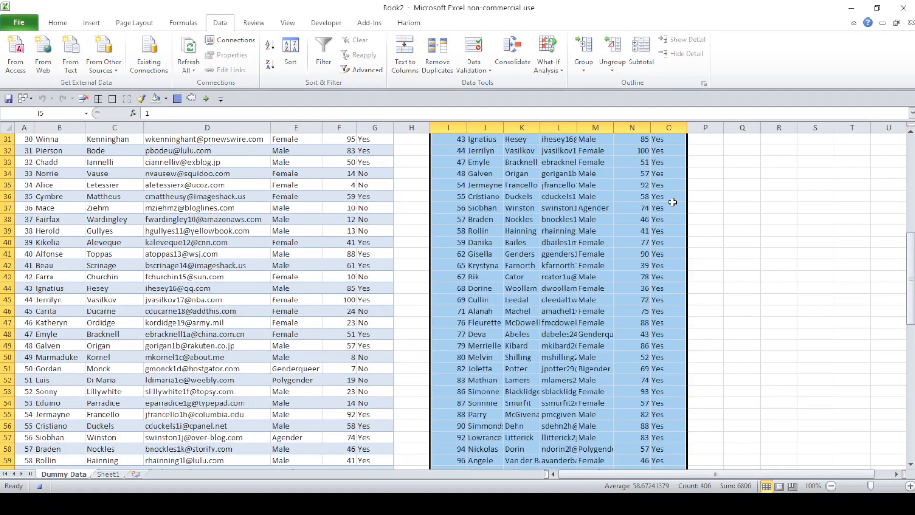
scroll(672, 202, up, 18)
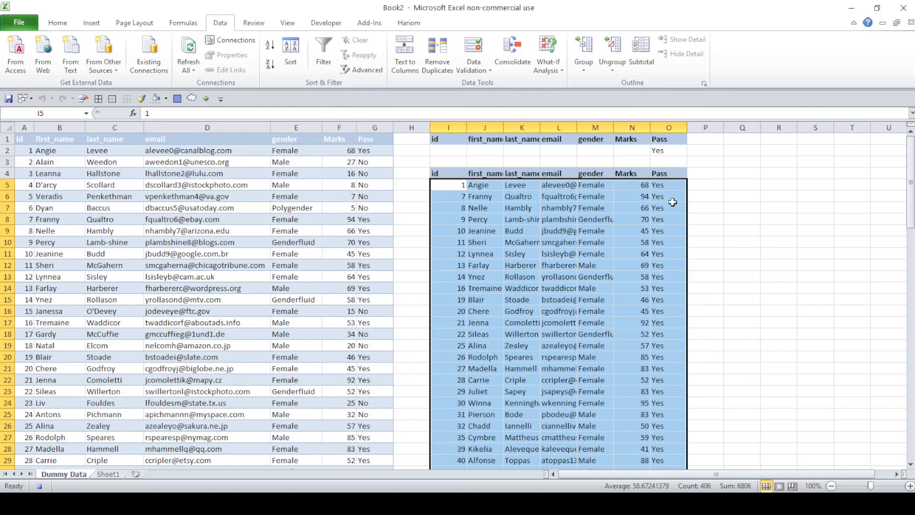
click(442, 185)
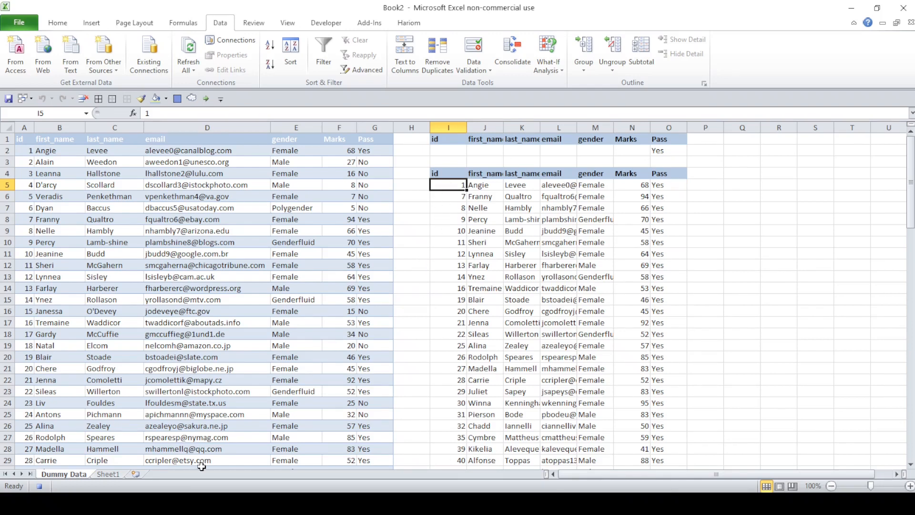
click(43, 486)
Insert a form control button over about Q1:R2 and assign the Refresh macro to it
click(717, 142)
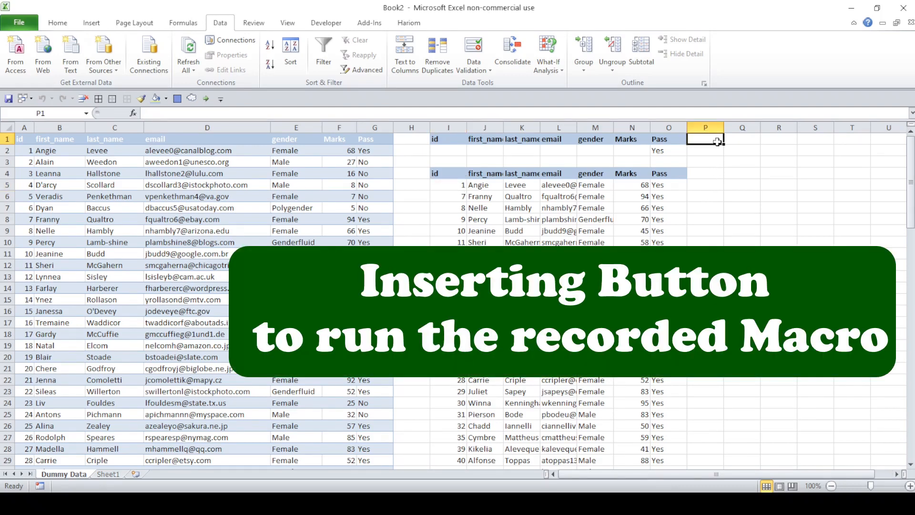
click(731, 141)
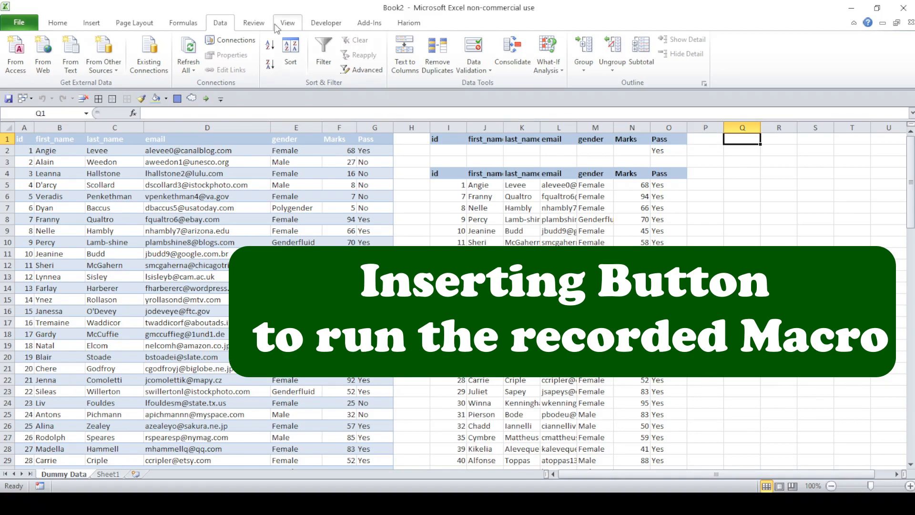
click(310, 28)
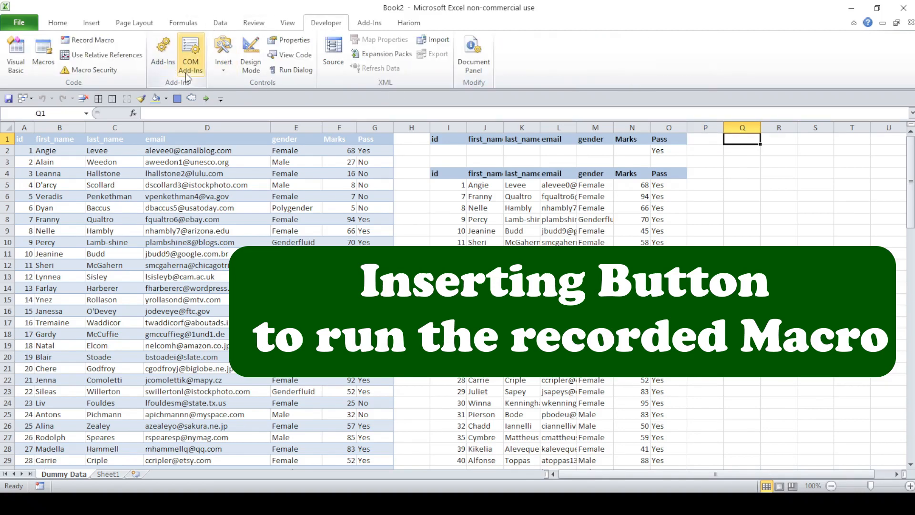
click(223, 65)
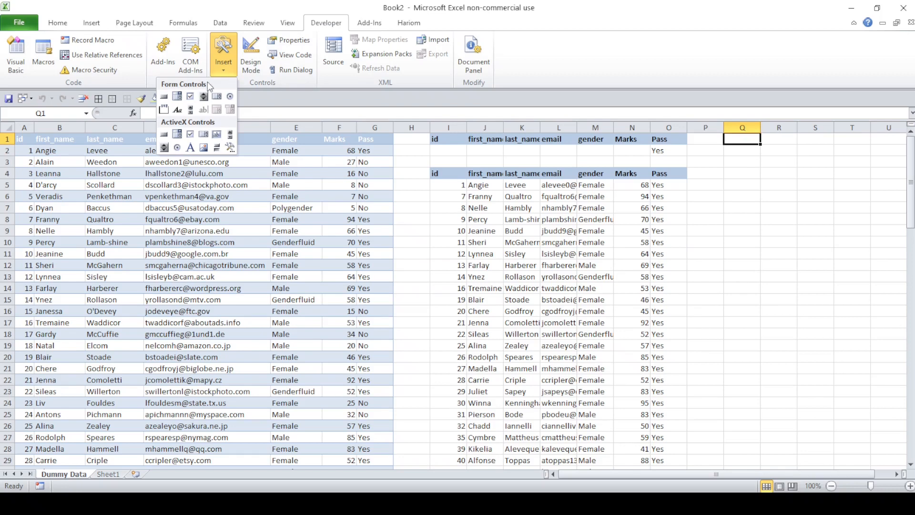
click(164, 96)
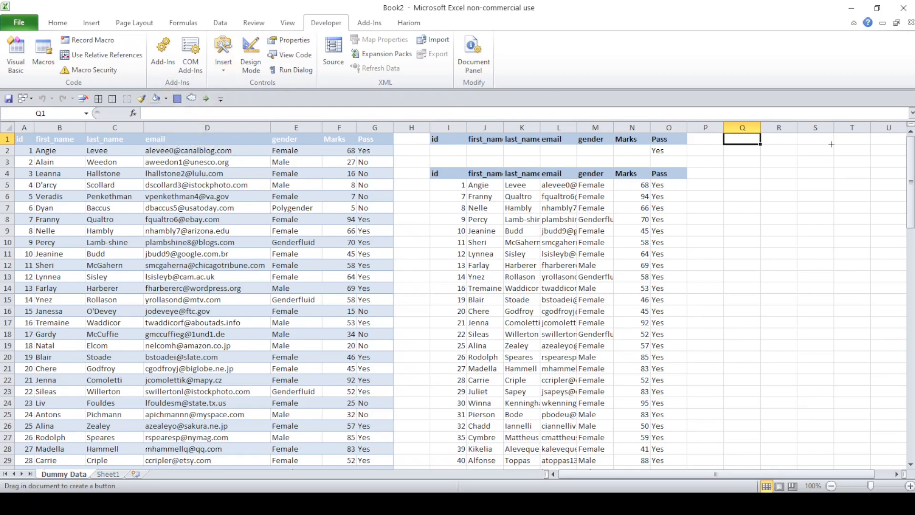
drag(724, 136, 796, 156)
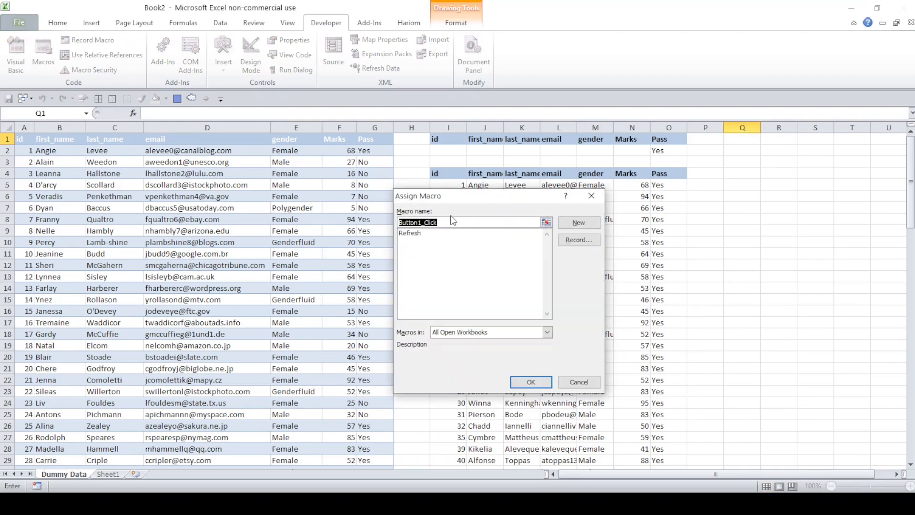
click(411, 234)
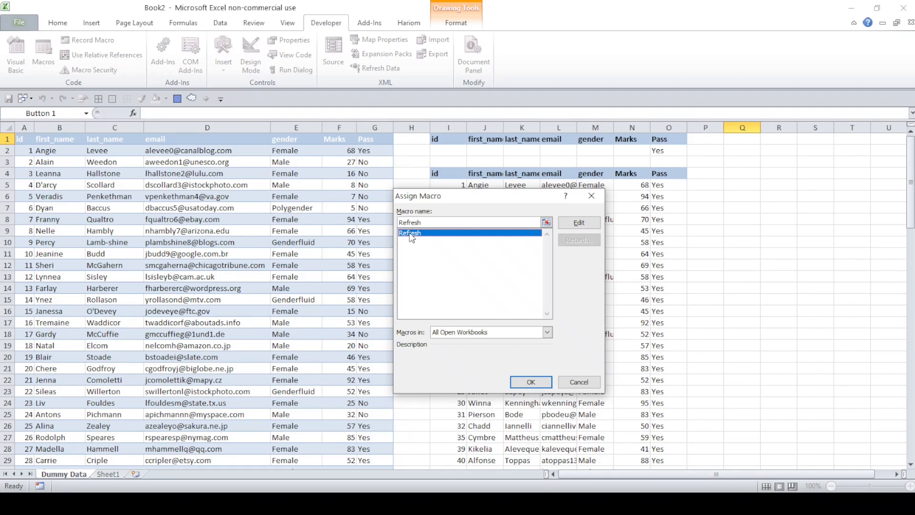
click(532, 380)
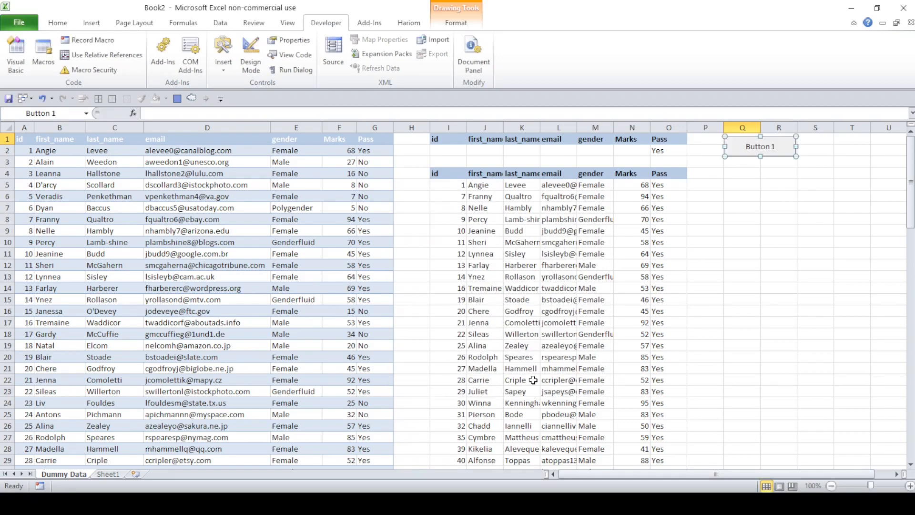
Replace the caption of the button over Q1:R2 with "Refresh" and deselect the button
click(773, 146)
key(ctrl+a)
key(BackSpace)
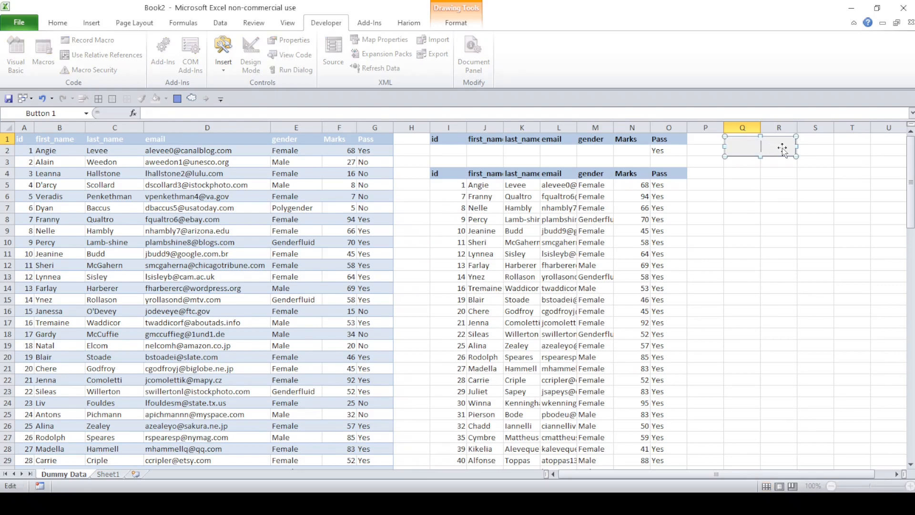
text(Refresh)
click(812, 158)
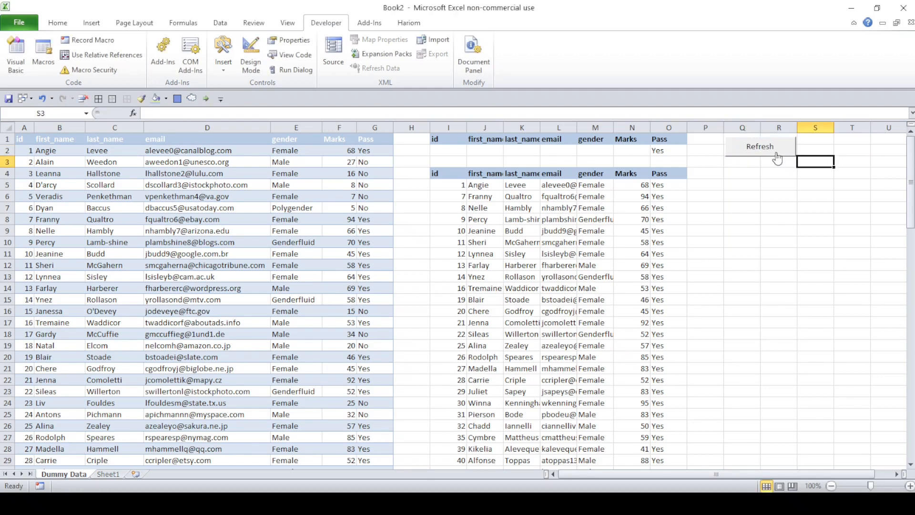
Select the extract's Pass values from O5 down to check how many passing students are listed
click(343, 153)
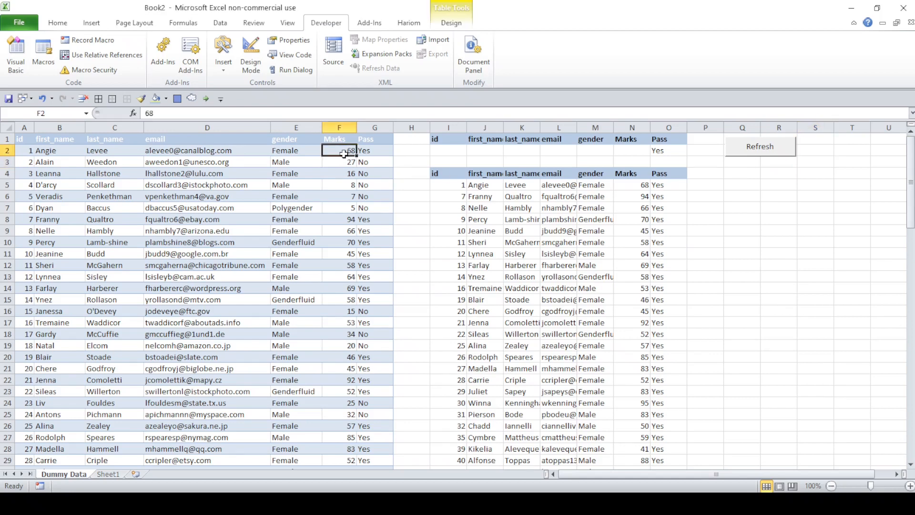
click(663, 185)
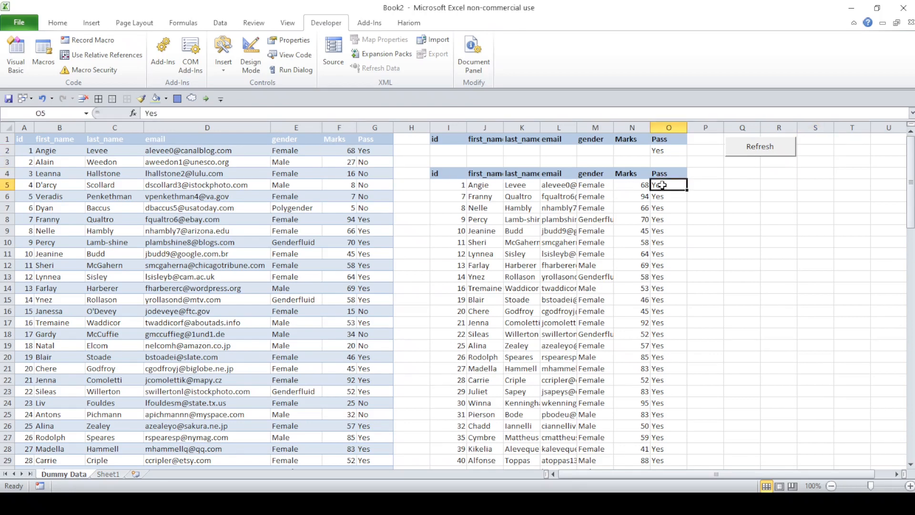
key(ctrl+shift+Down)
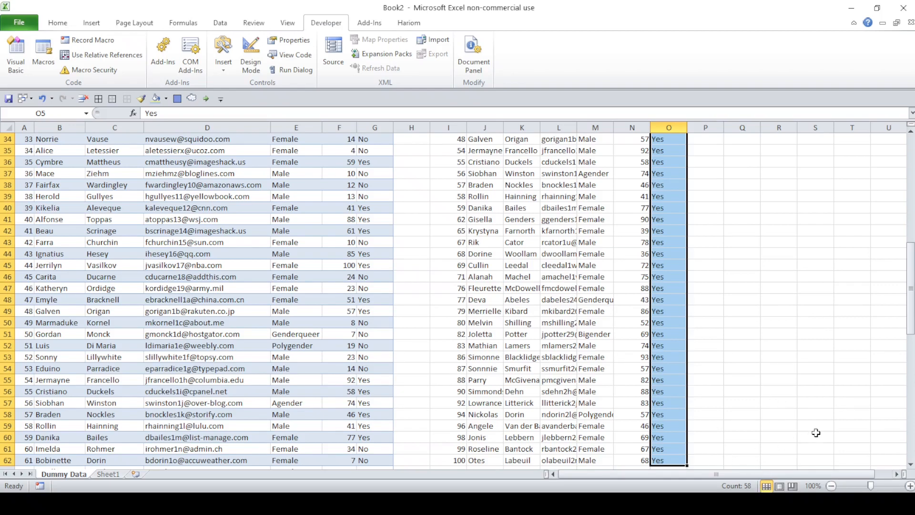
scroll(815, 433, up, 11)
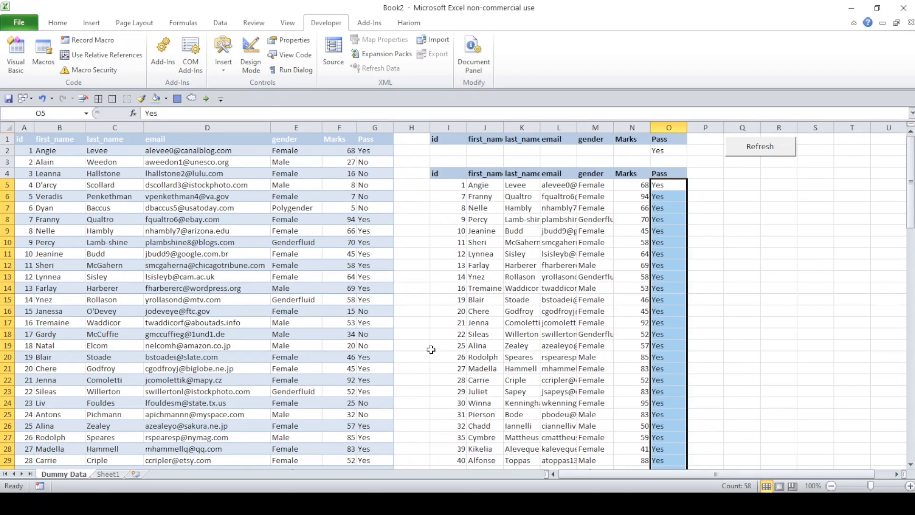
Enter =RANDBETWEEN(0,100) in F2 and overwrite the whole Marks column of the table with this formula
click(348, 152)
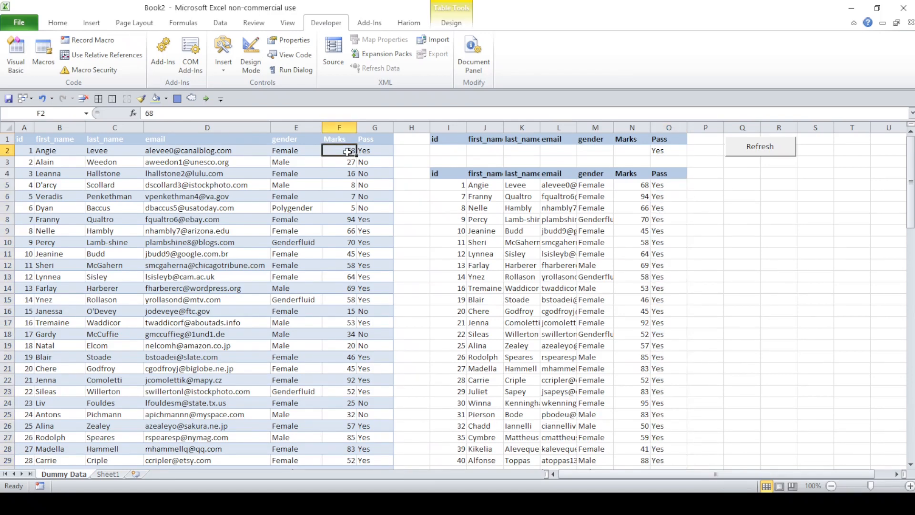
text(=ra)
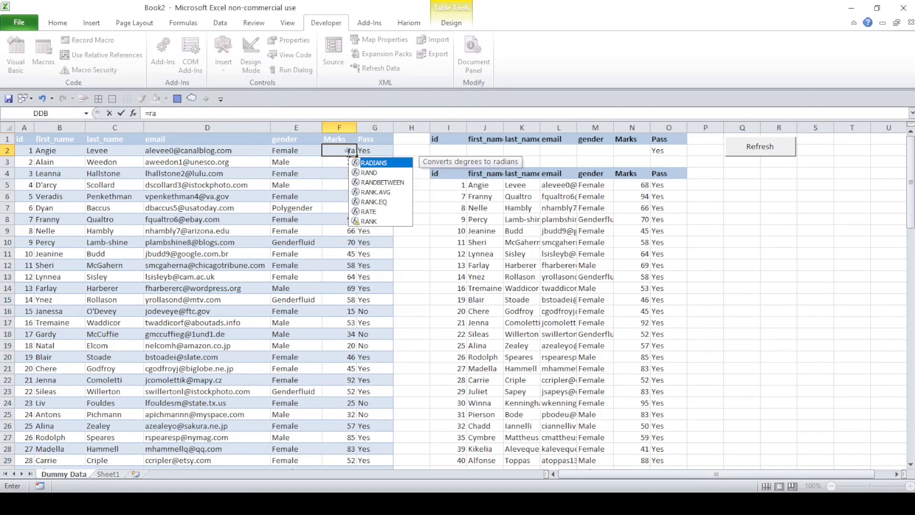
key(Down)
key(Down)
key(Tab)
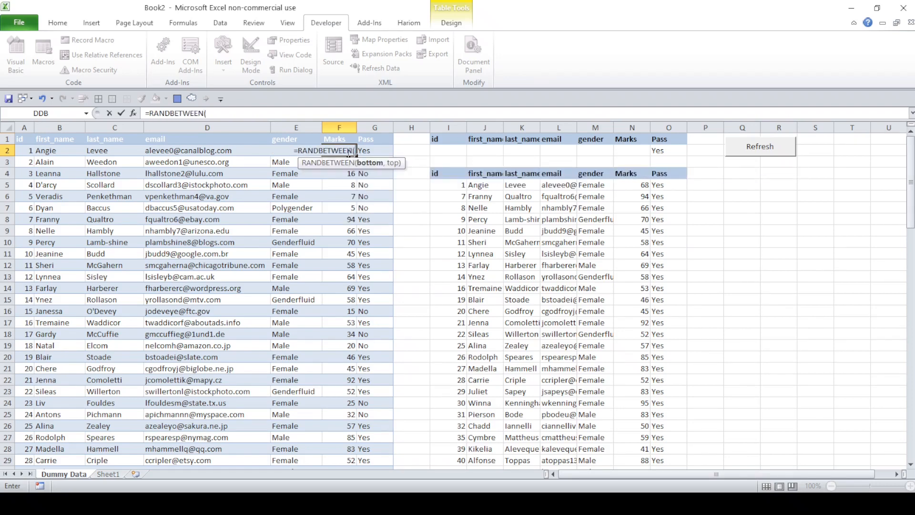
text(0)
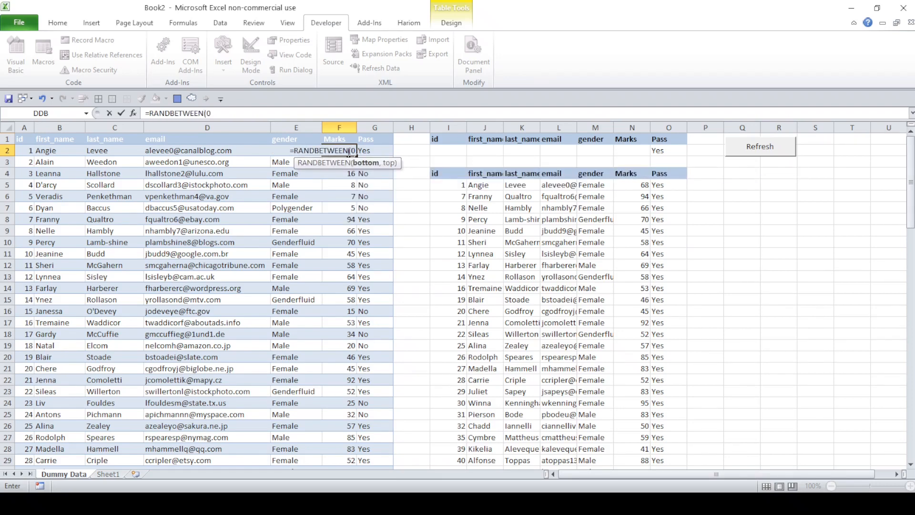
text(,100)
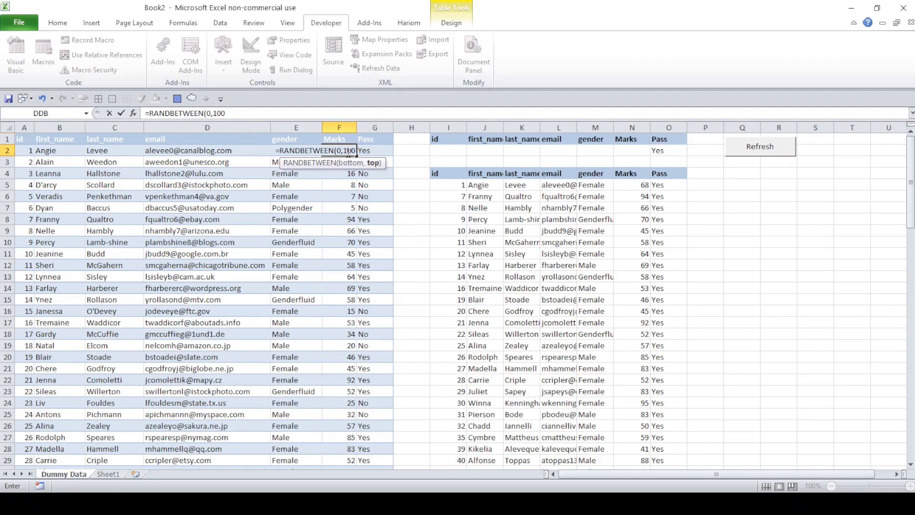
key(Return)
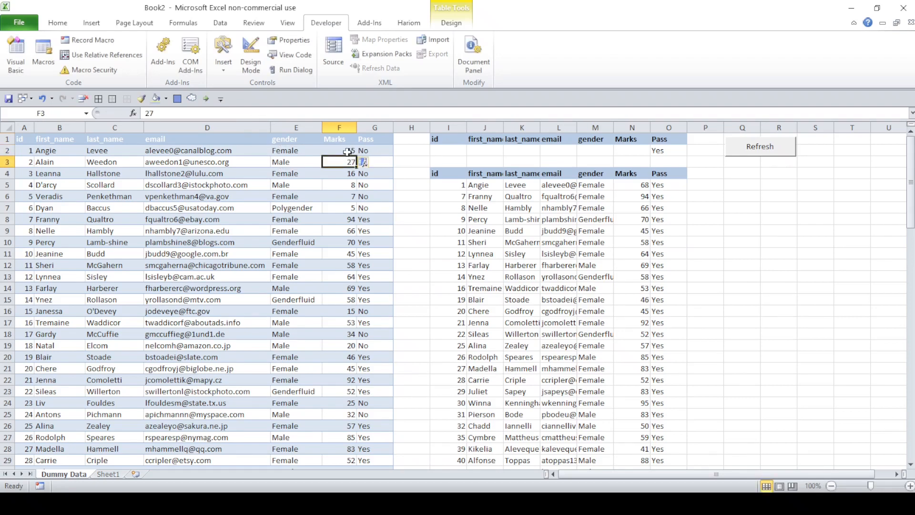
click(364, 162)
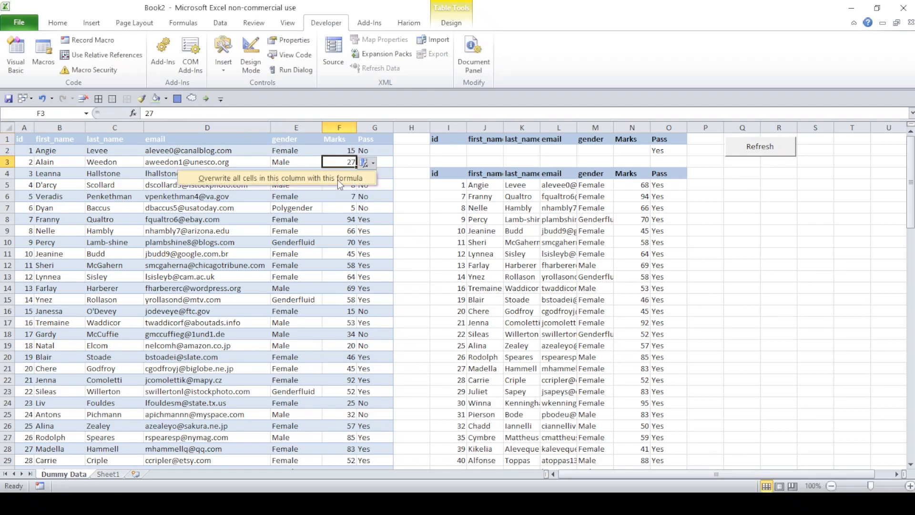
click(337, 179)
Copy the Marks data from F2 down and paste it over itself as values only
click(346, 149)
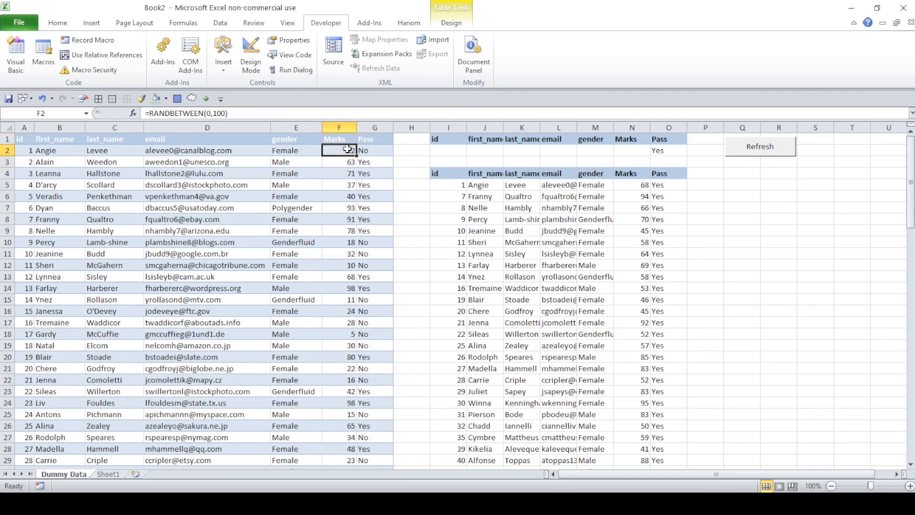
key(ctrl+shift+Down)
key(ctrl+c)
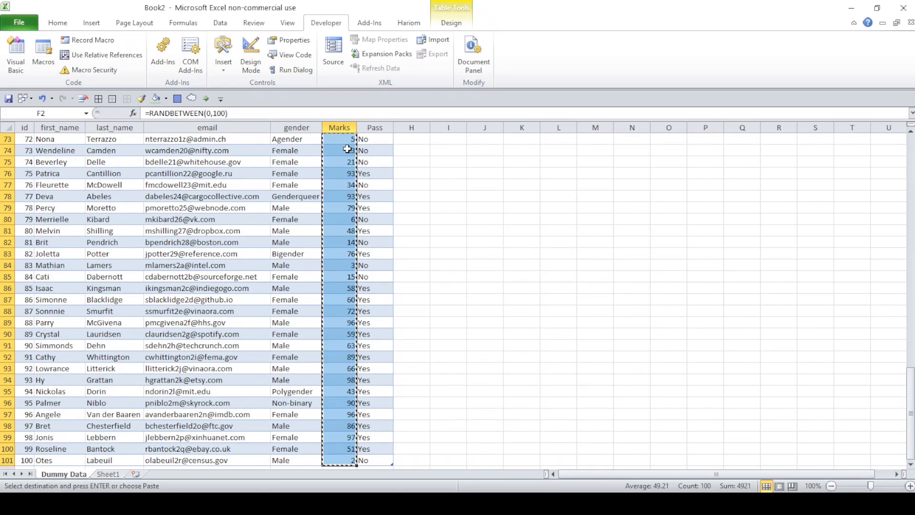
key(ctrl+v)
click(377, 462)
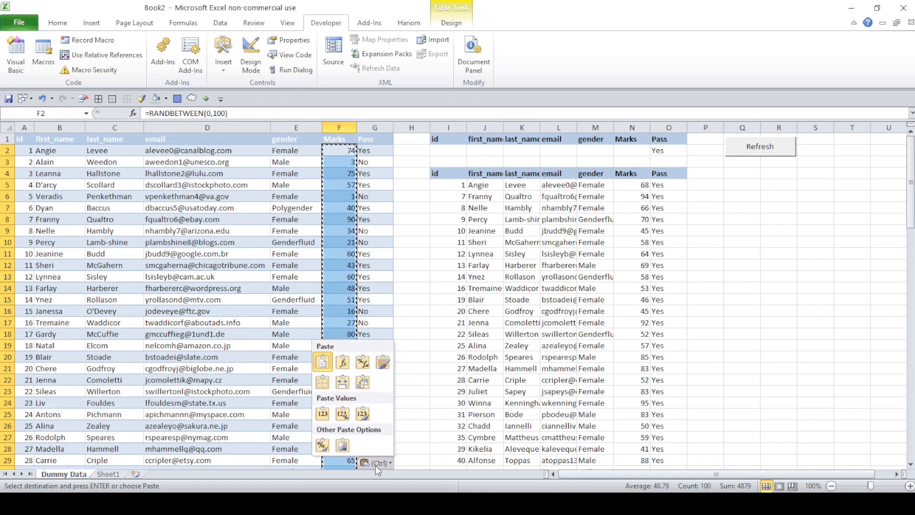
click(323, 414)
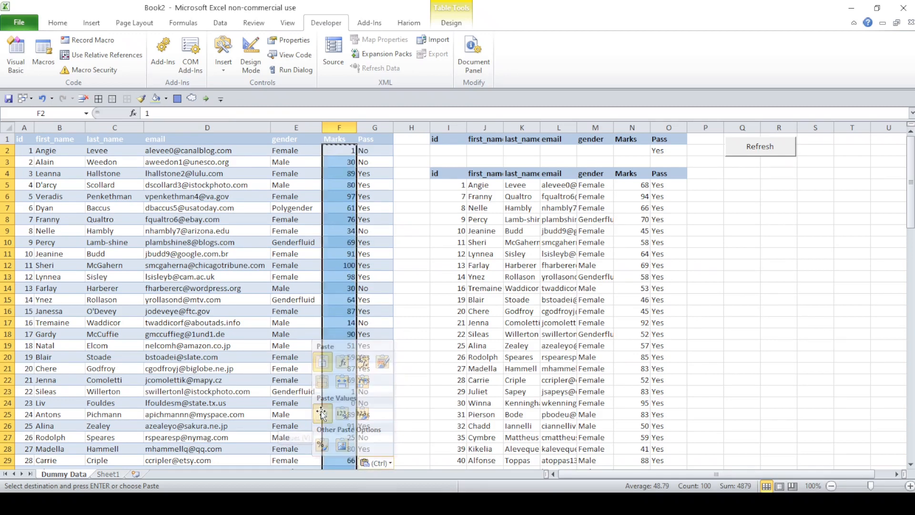
Check the pasted values in the table's Marks column and clear the pending copy selection
click(350, 160)
click(347, 152)
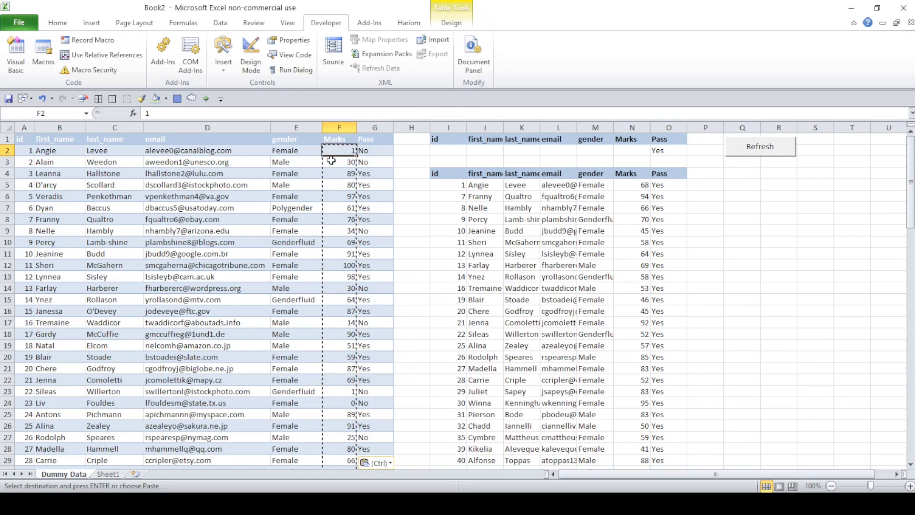
scroll(339, 157, down, 1)
scroll(339, 212, up, 1)
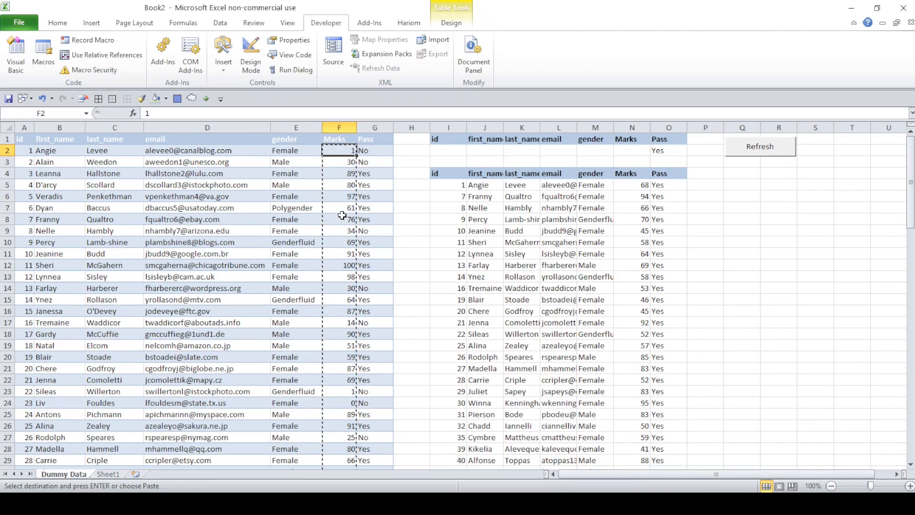
click(339, 127)
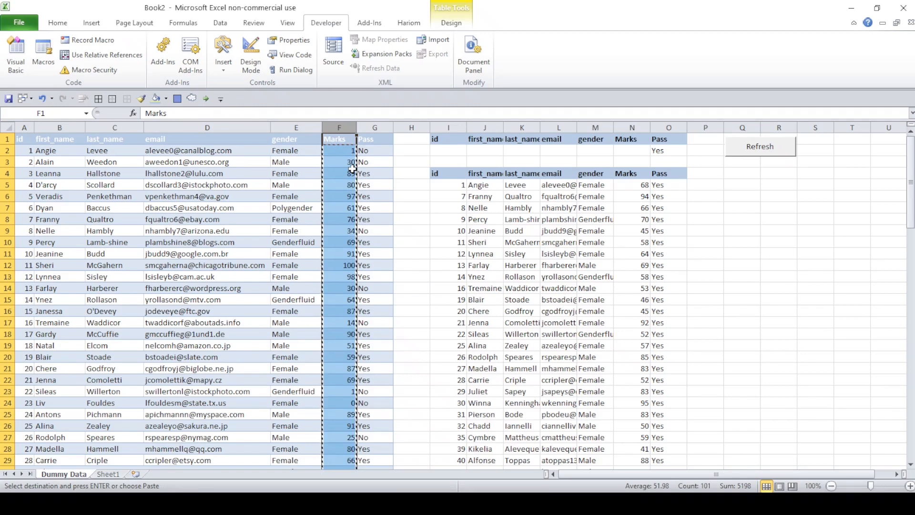
click(419, 211)
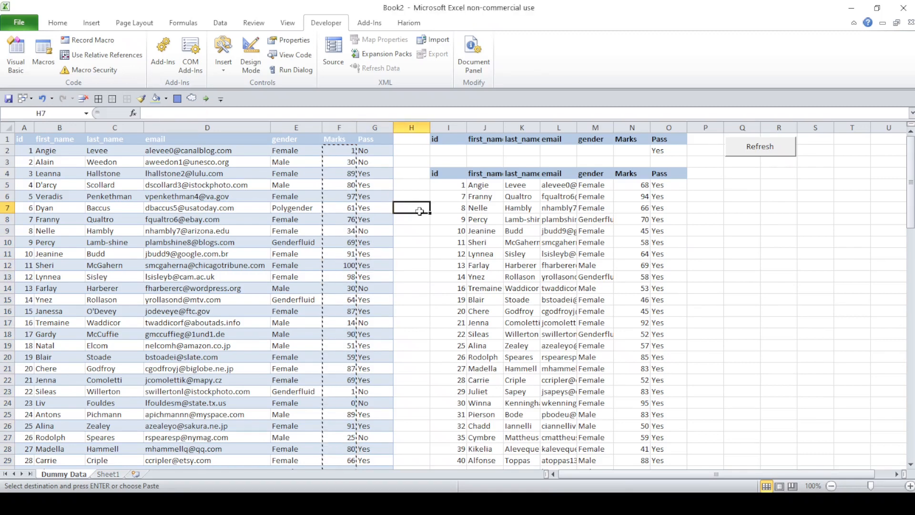
key(Escape)
click(422, 253)
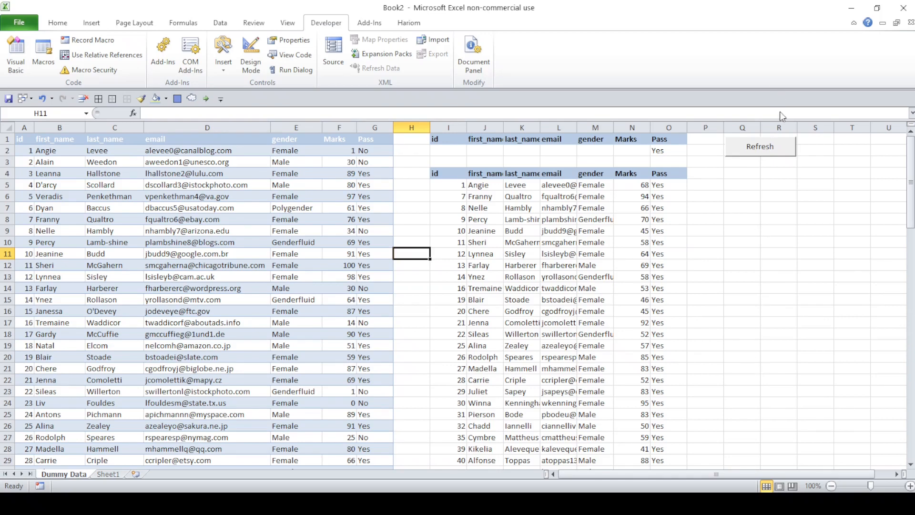
Run the Refresh macro from its worksheet button and select the extracted Marks from N5 down to count the records
click(762, 147)
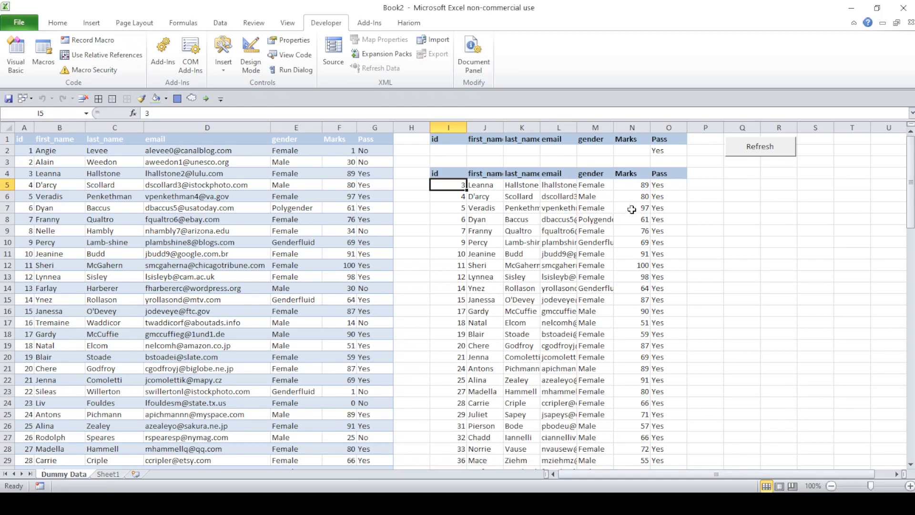
click(638, 187)
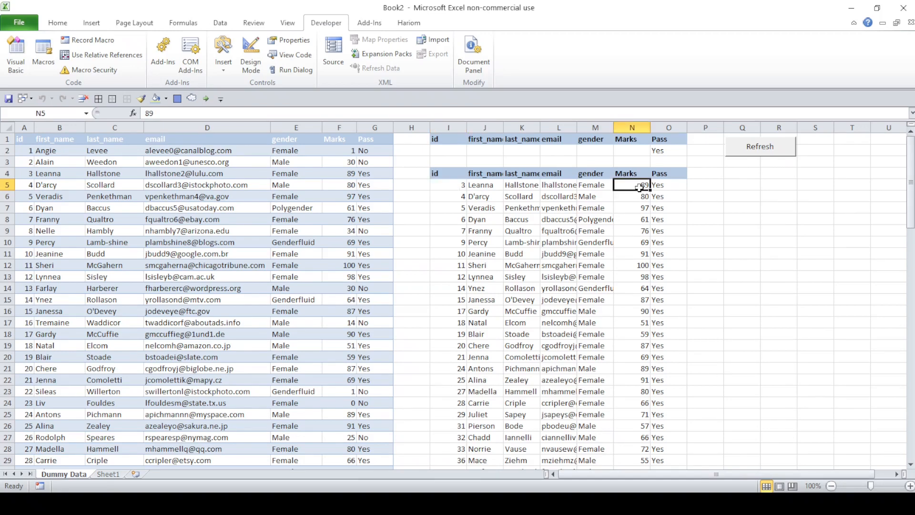
key(ctrl+shift+Down)
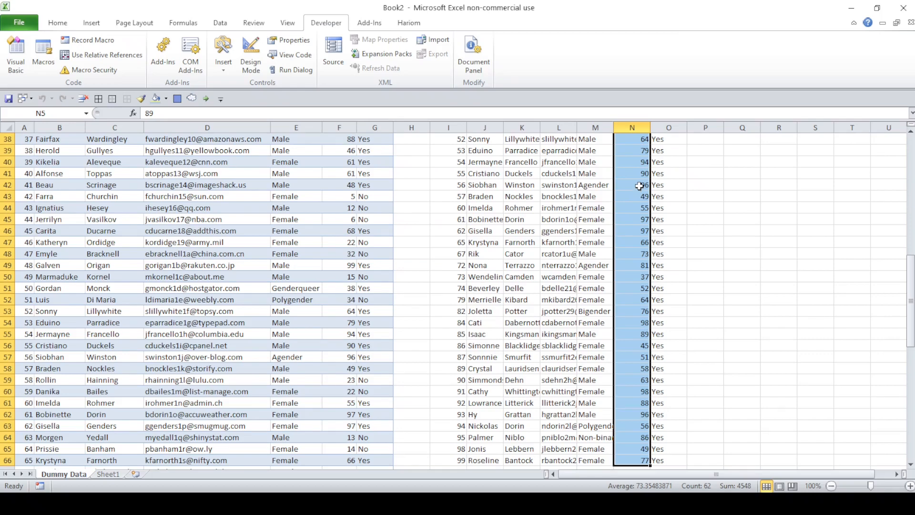
scroll(638, 187, up, 12)
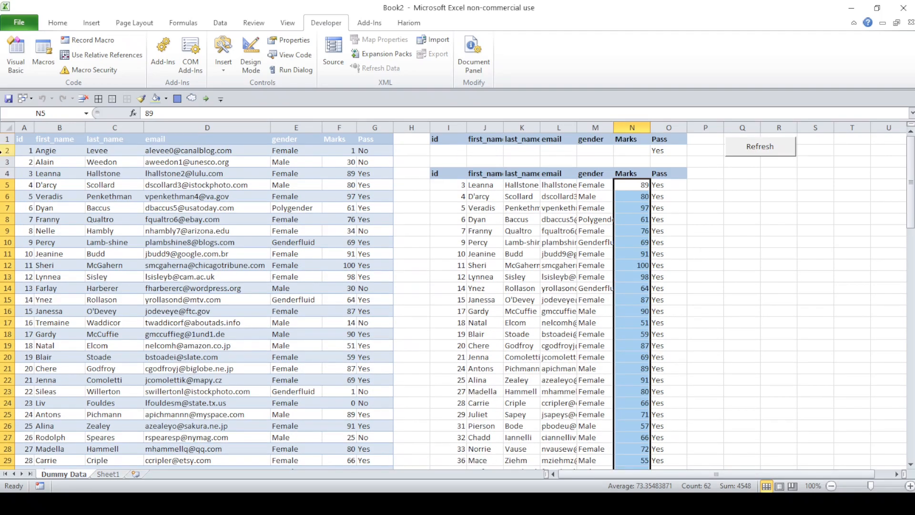
Turn on the filter controls in the source table's header row, starting from cell A1
click(19, 139)
click(57, 22)
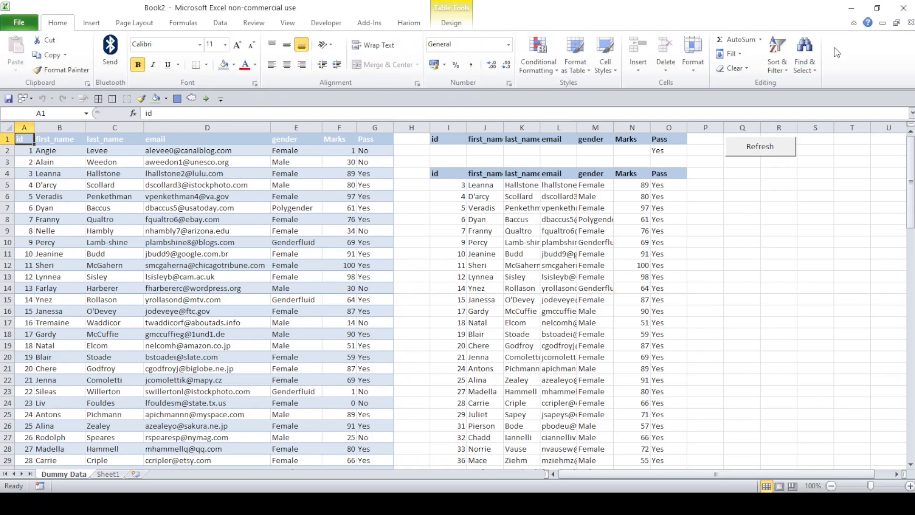
click(777, 55)
click(750, 132)
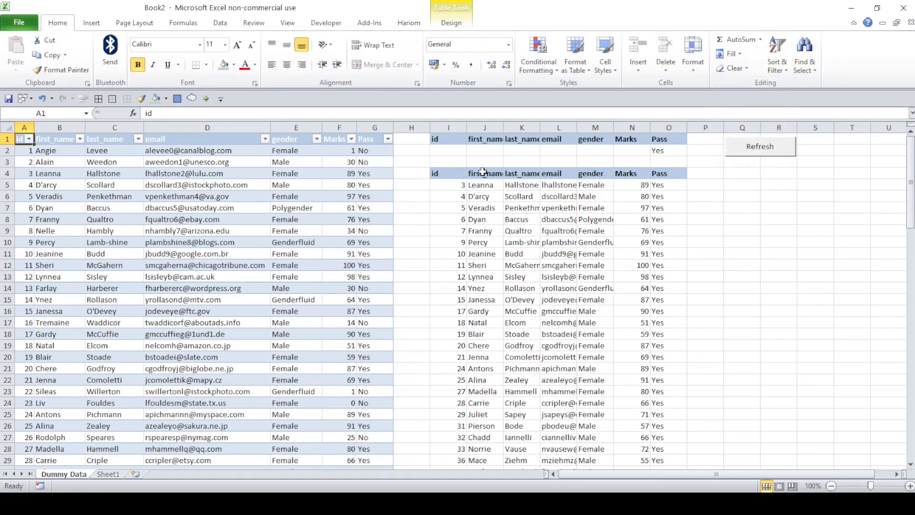
Filter the source table's Pass column to Yes only and select its visible values to count them against the extract
click(388, 139)
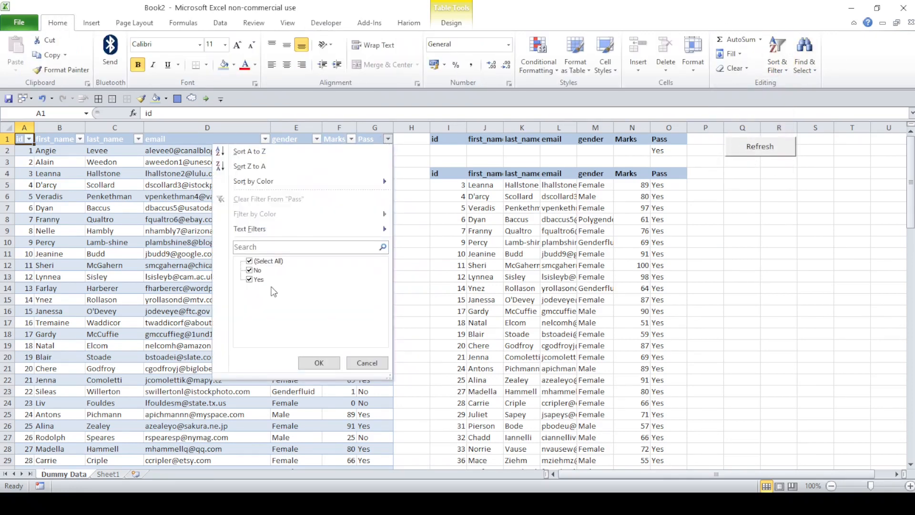
click(249, 271)
click(319, 363)
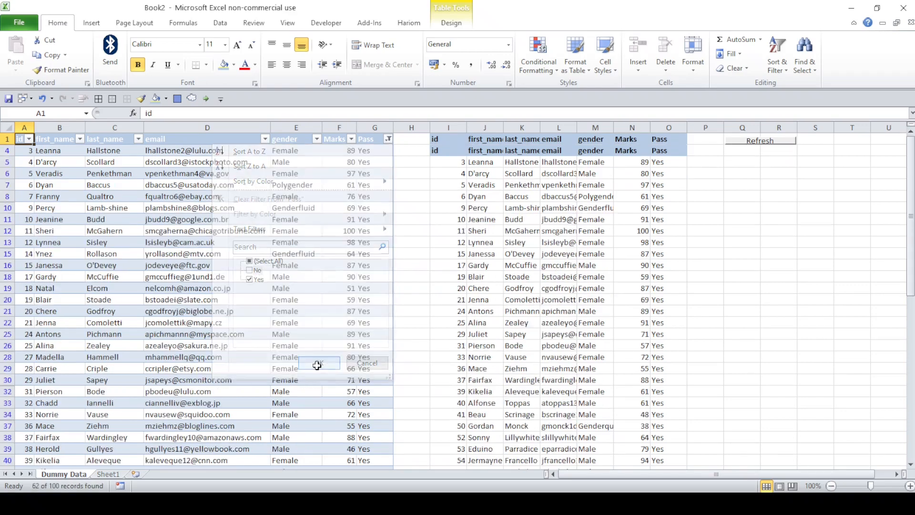
click(361, 150)
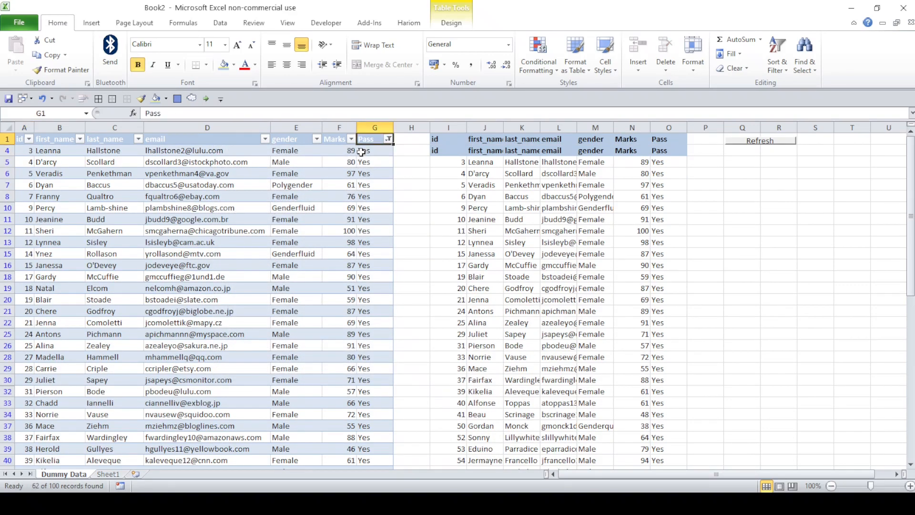
key(ctrl+shift+Down)
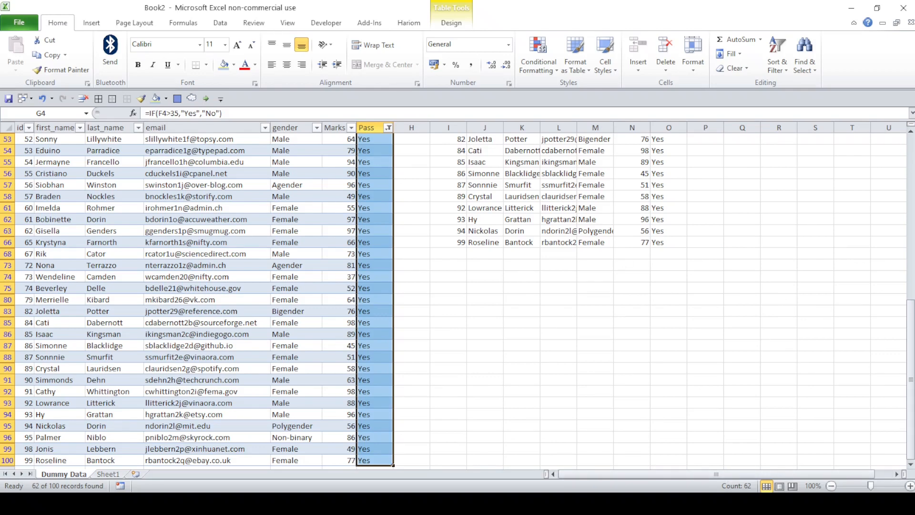
Show all rows of the source table again by reselecting every Pass value, and select an empty cell beside the extract
click(389, 127)
click(250, 250)
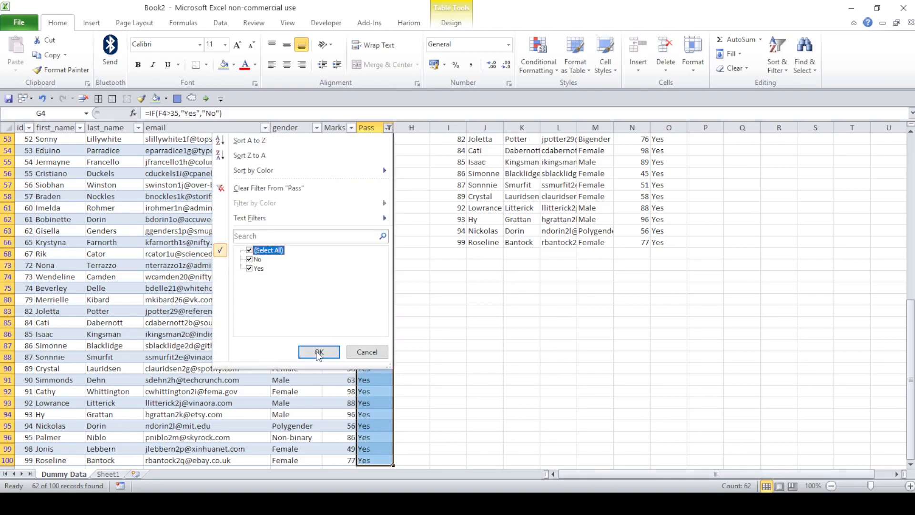
click(317, 352)
scroll(820, 154, up, 1)
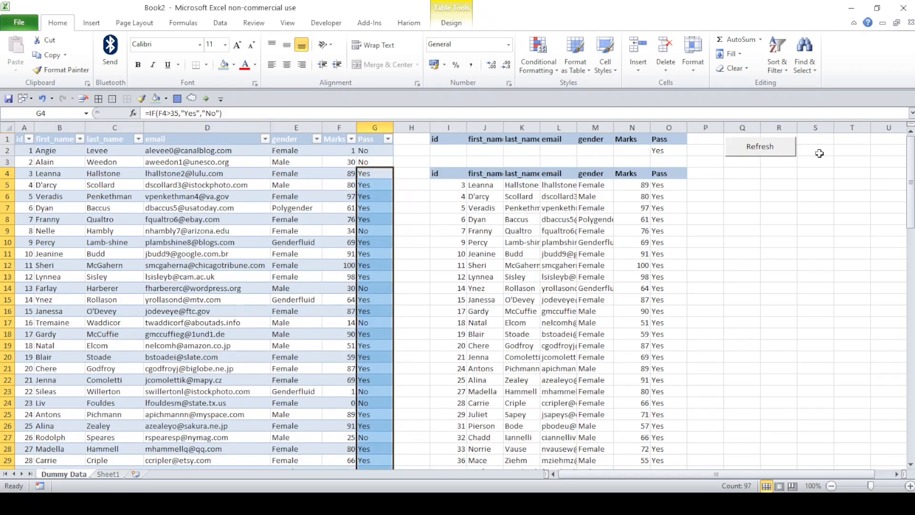
click(763, 243)
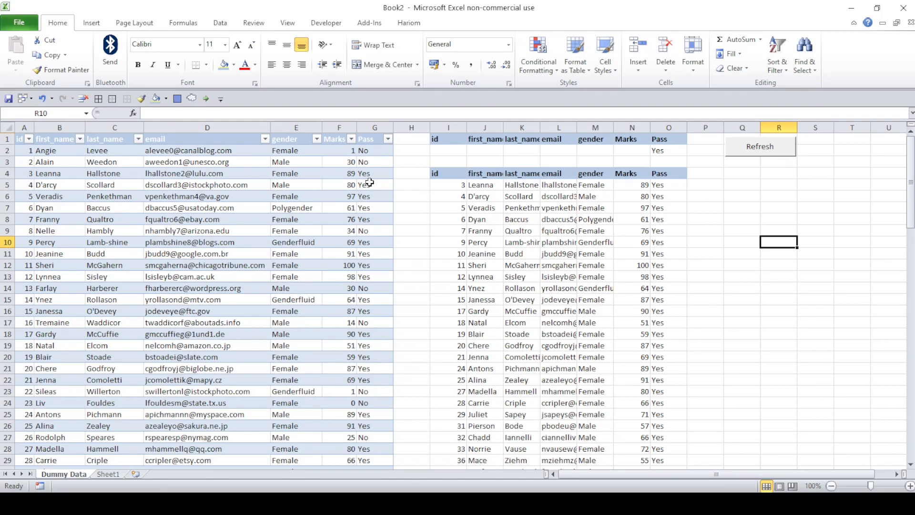
Set the first student's mark in F2 to 100 and update the extract with the worksheet's Refresh macro
click(343, 151)
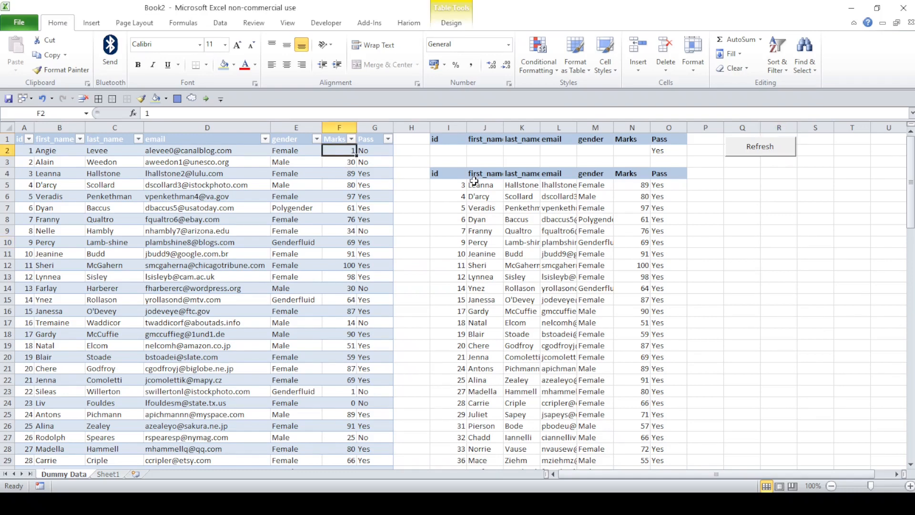
text(1000)
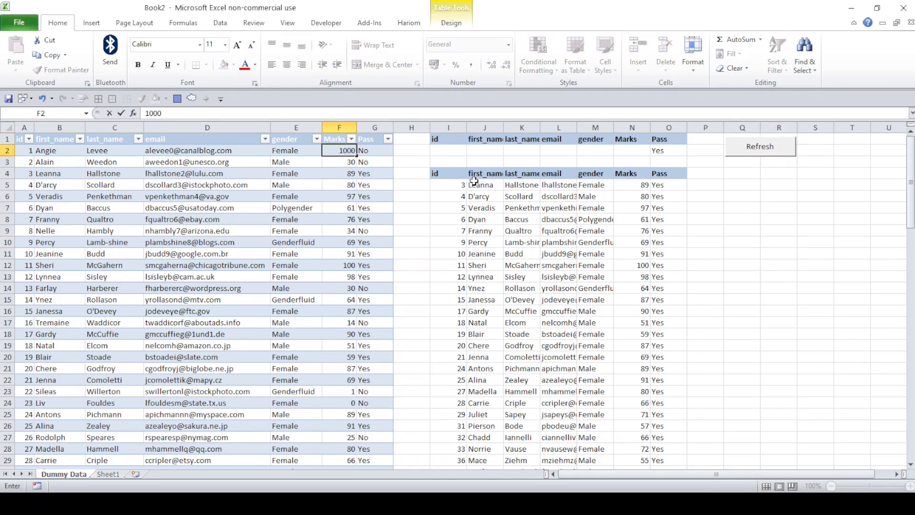
key(BackSpace)
key(Return)
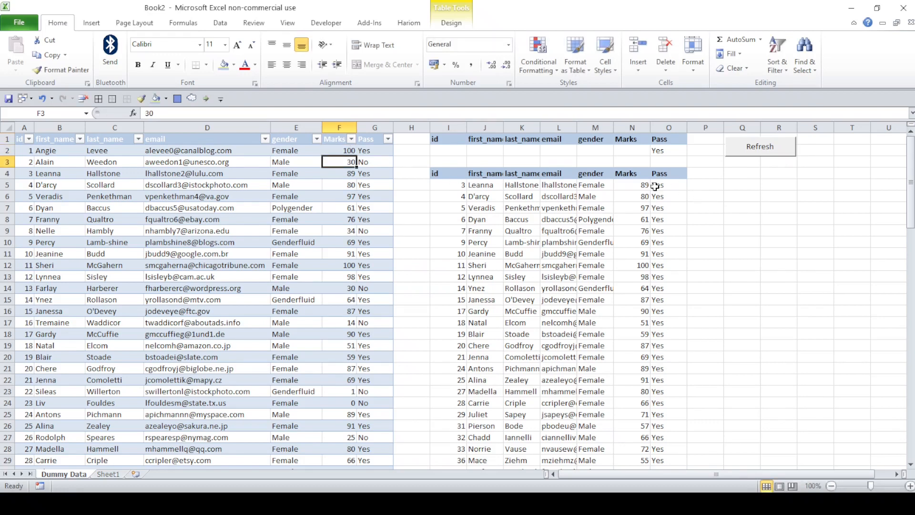
click(756, 156)
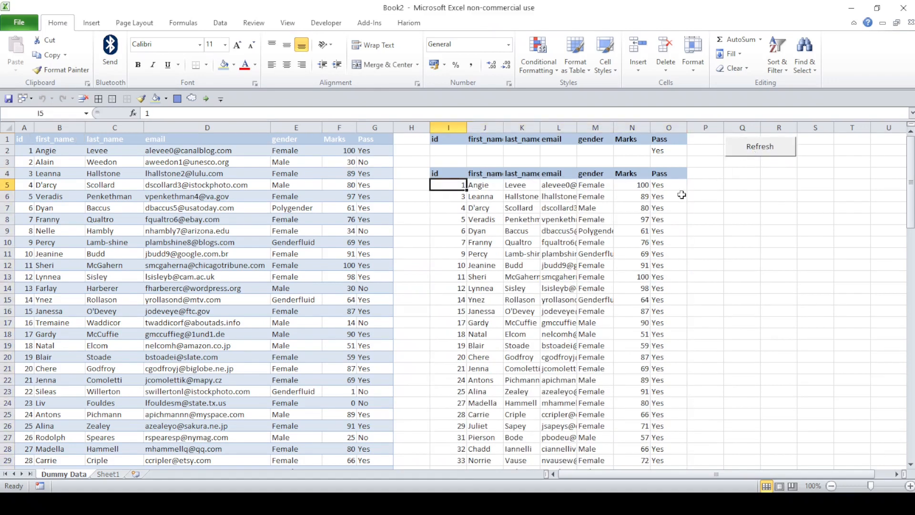
Select the extracted Pass values from O5 down to the last record to count them
click(669, 187)
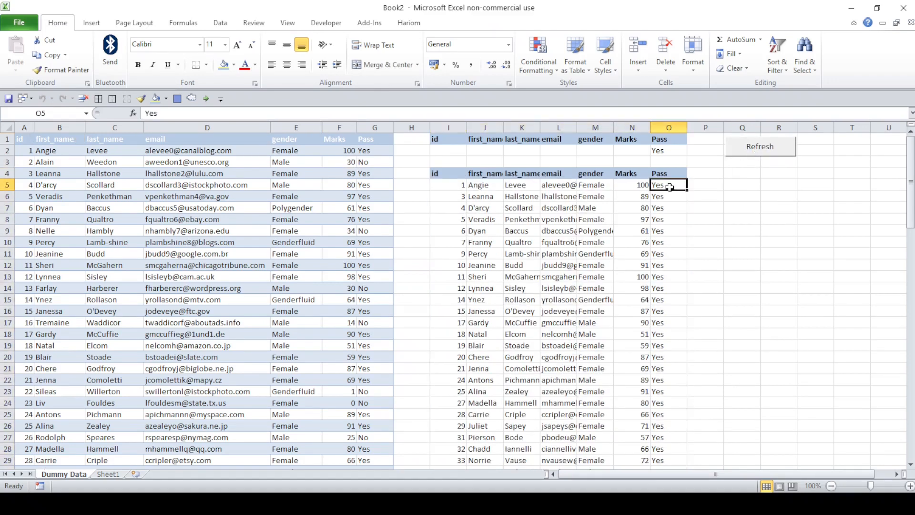
key(ctrl+shift+Down)
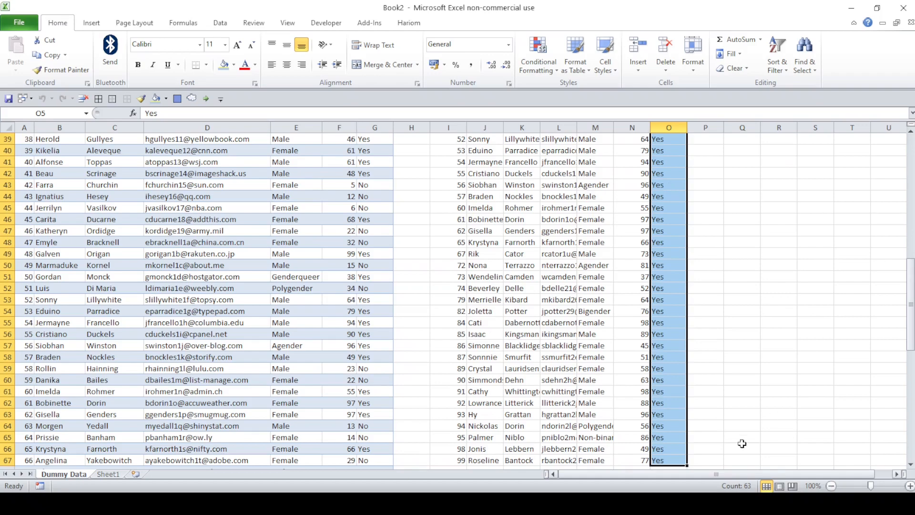
scroll(739, 379, up, 7)
scroll(740, 379, up, 6)
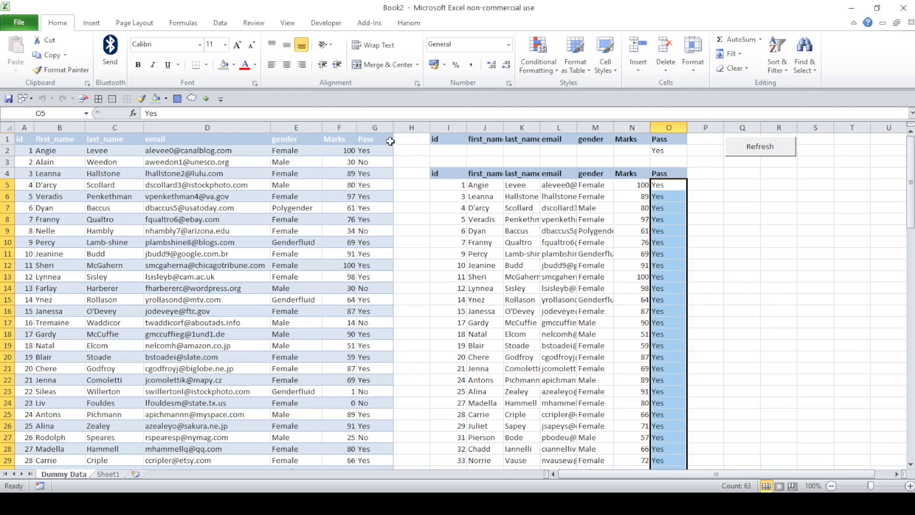
Compare the source table's Pass column with the extract by selecting G1, the extract rows from I4, and the extract's Pass column from O4
click(377, 139)
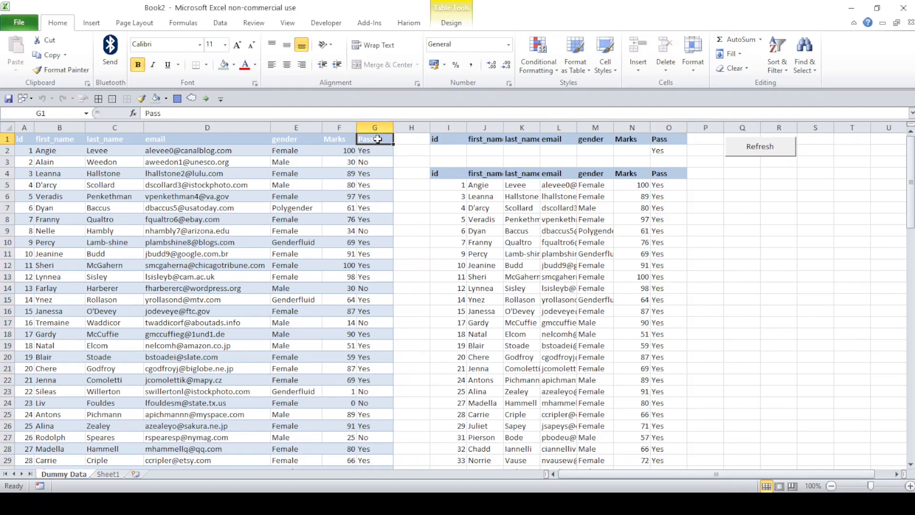
drag(444, 173, 681, 452)
scroll(648, 256, up, 2)
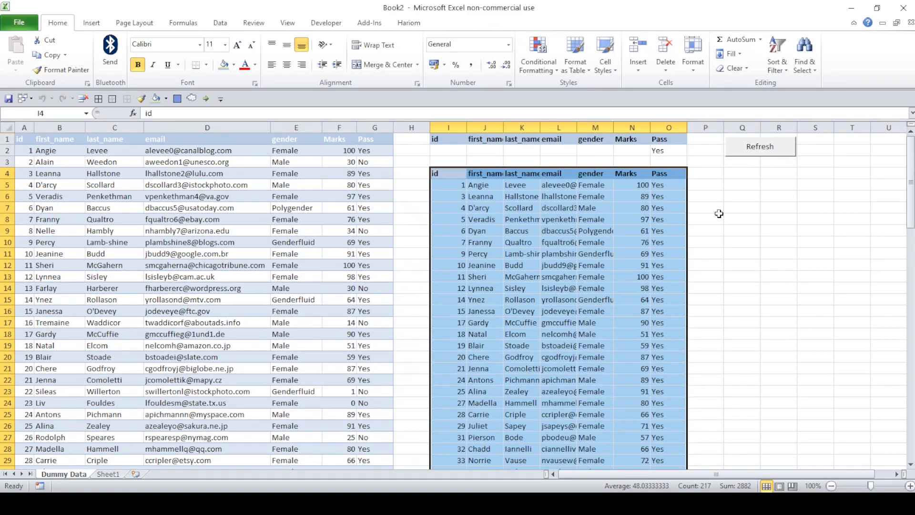
drag(668, 173, 671, 453)
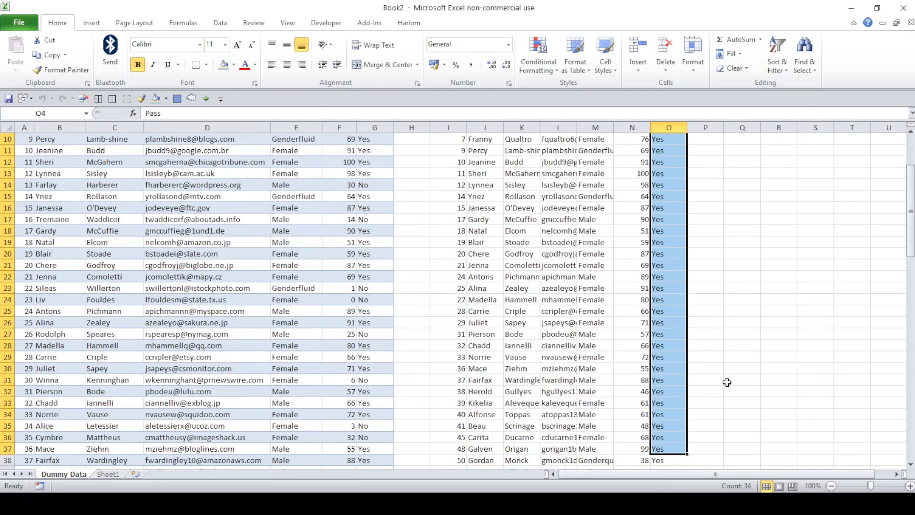
scroll(518, 328, up, 3)
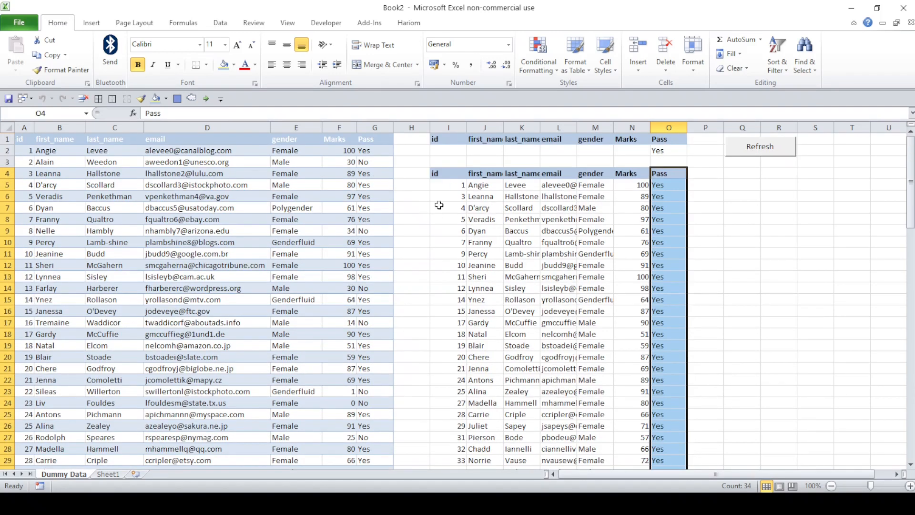